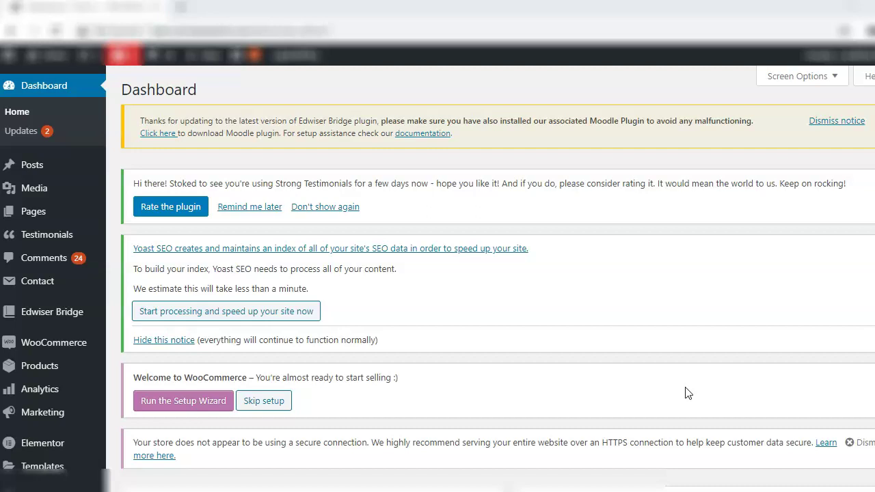
# Go to Testimonials > All Testimonials and then Views, finding the testimonials list empty
pyautogui.click(674, 376)
pyautogui.moveTo(65, 238)
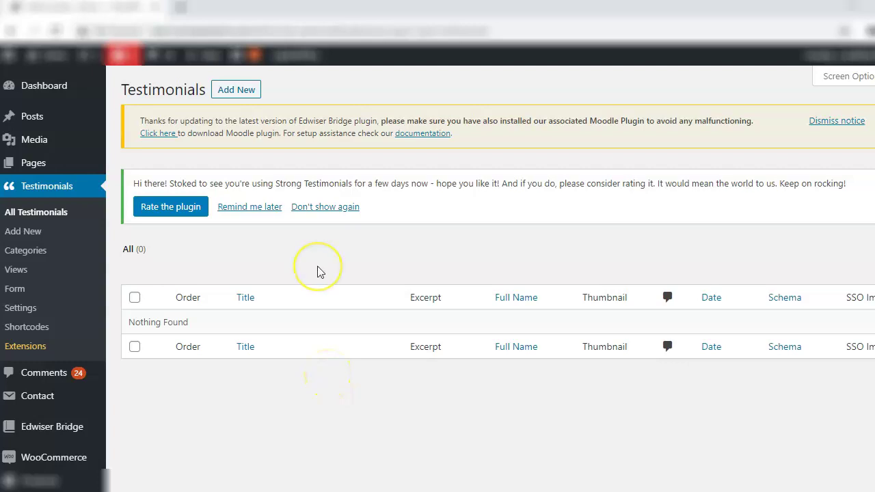
pyautogui.click(37, 273)
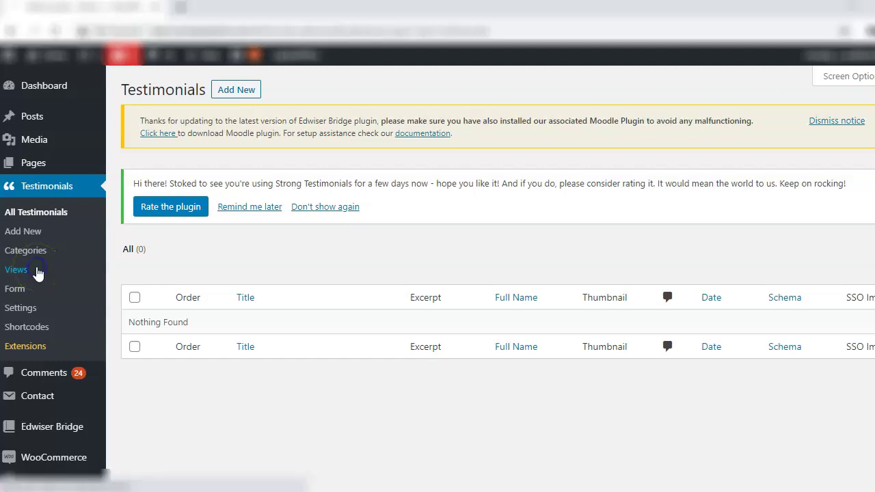
# Add a new testimonial view and rename it from 'new' to 'Home Page'
pyautogui.click(188, 96)
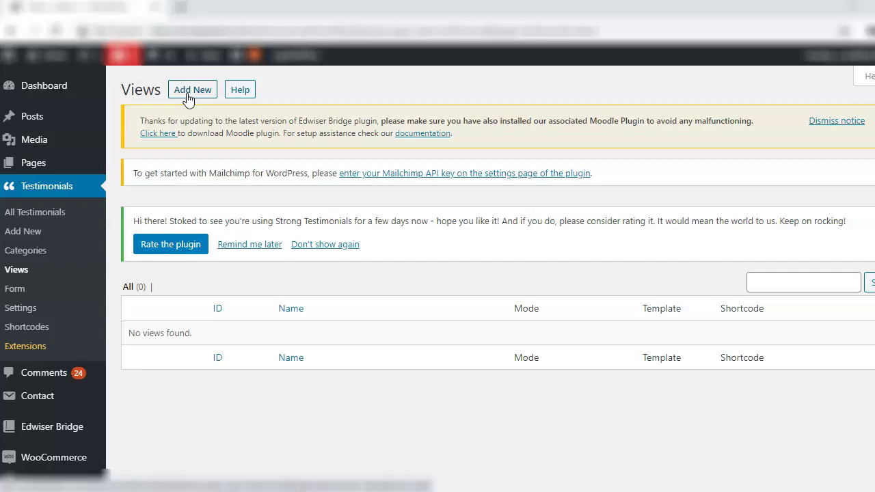
pyautogui.click(189, 98)
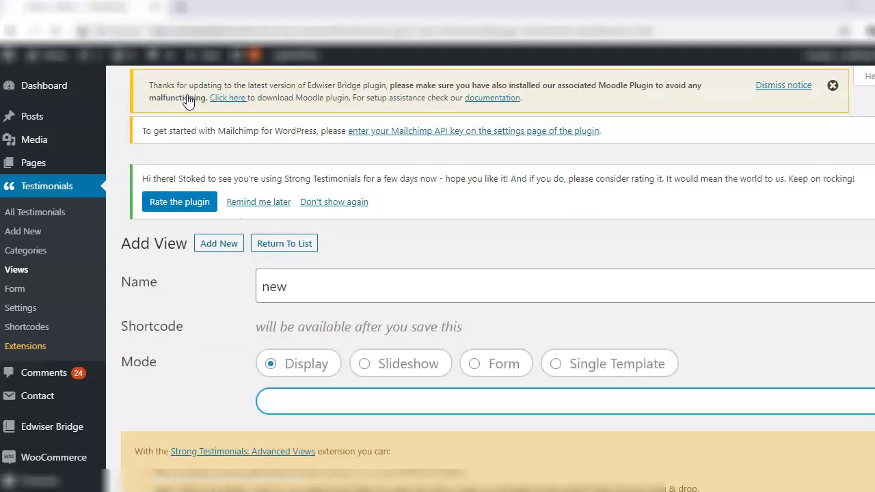
pyautogui.click(321, 298)
pyautogui.click(320, 296)
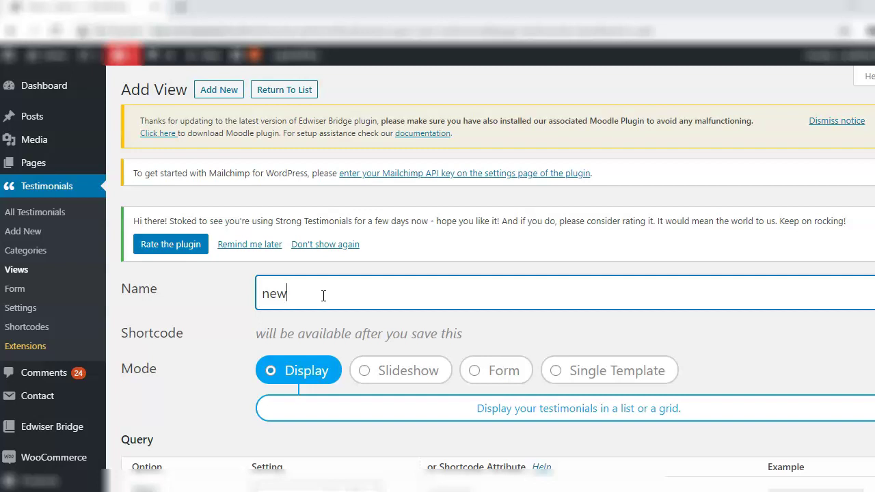
pyautogui.press('BackSpace')
pyautogui.press('BackSpace')
pyautogui.press('BackSpace')
pyautogui.write('Home Page')
pyautogui.scroll(-2, 387, 435)
pyautogui.click(140, 228)
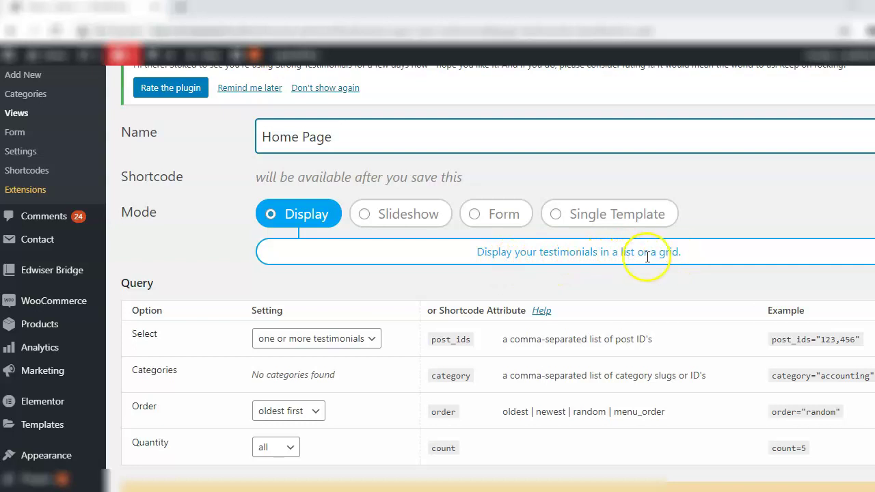
# Set the Home Page view's mode to Slideshow after briefly trying Single Template
pyautogui.click(409, 223)
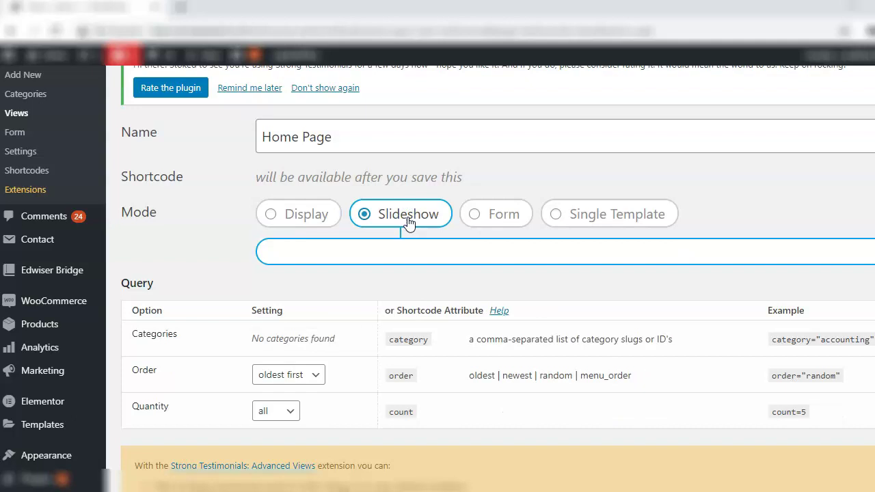
pyautogui.click(614, 225)
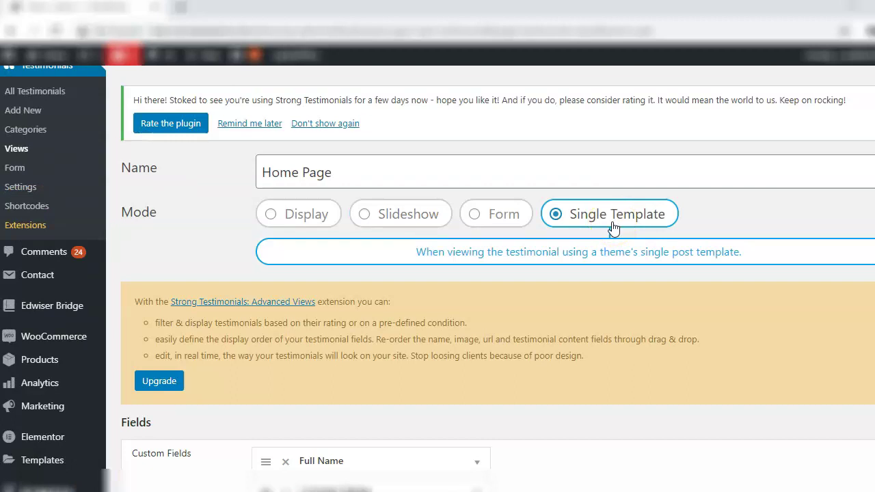
pyautogui.click(387, 228)
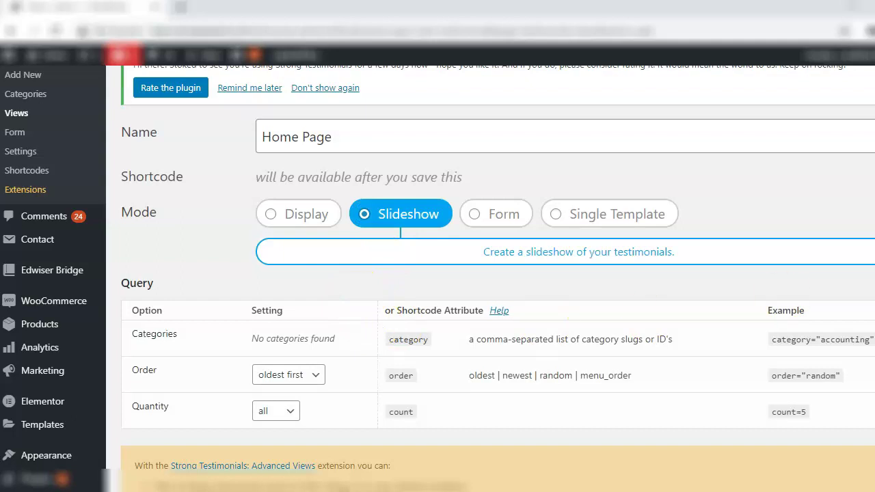
pyautogui.scroll(-2, 438, 279)
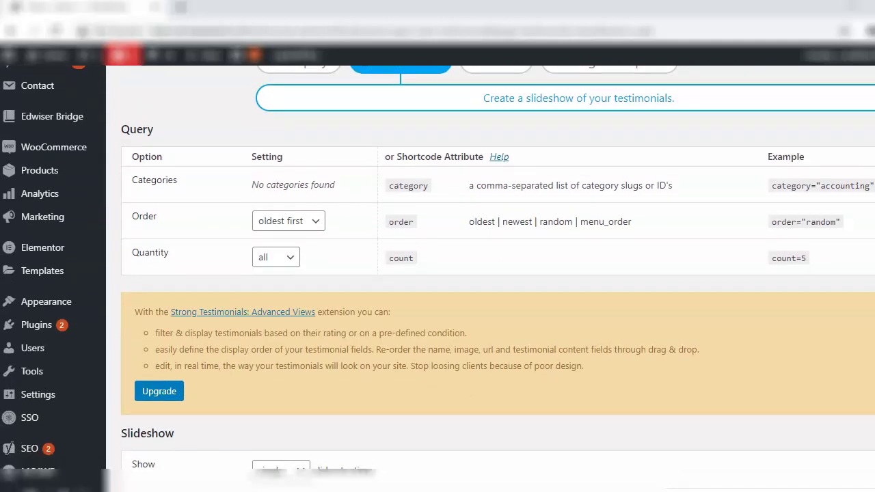
pyautogui.scroll(-5, 340, 230)
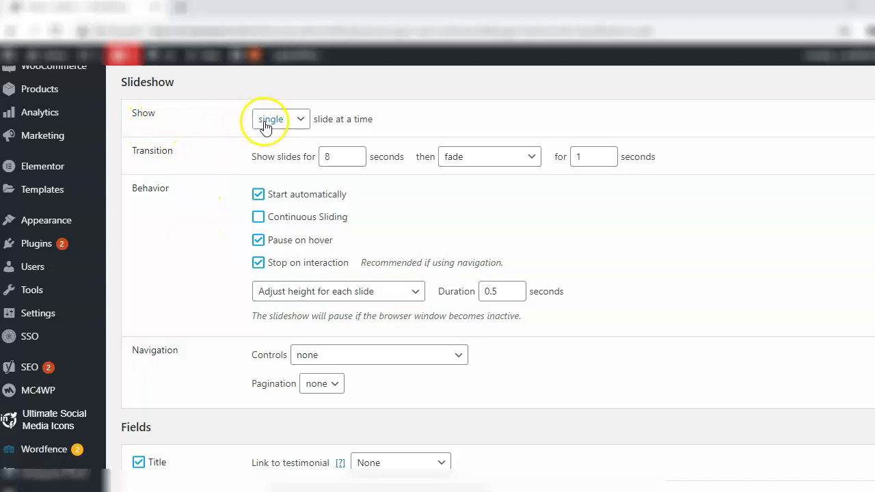
# Keep one slide at a time, set the fade to 1.2 seconds, and match the tallest slide's height
pyautogui.click(295, 121)
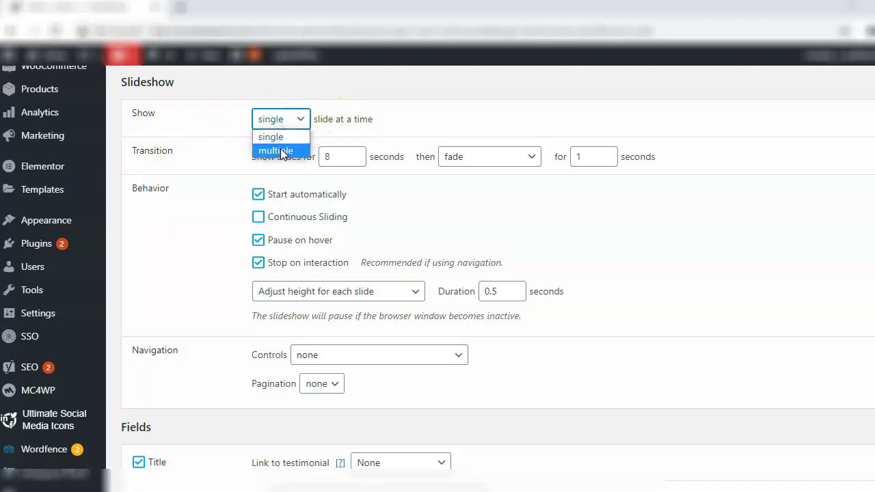
pyautogui.click(287, 142)
pyautogui.click(377, 117)
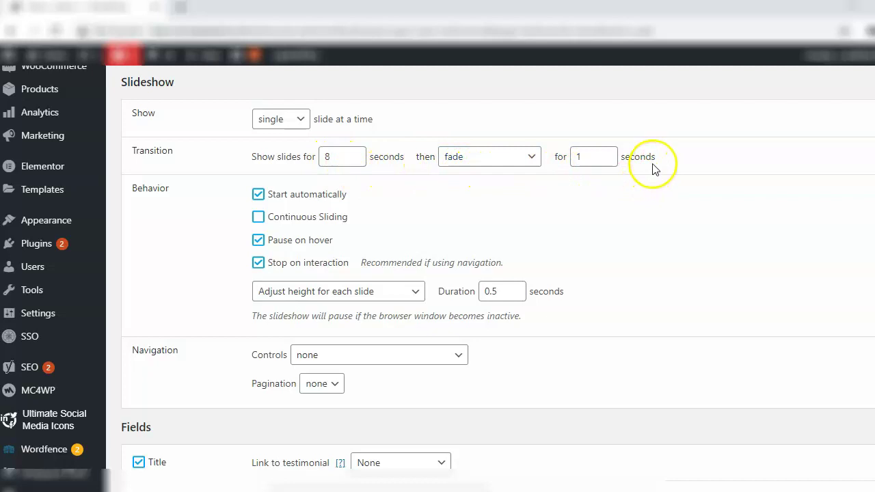
pyautogui.click(608, 154)
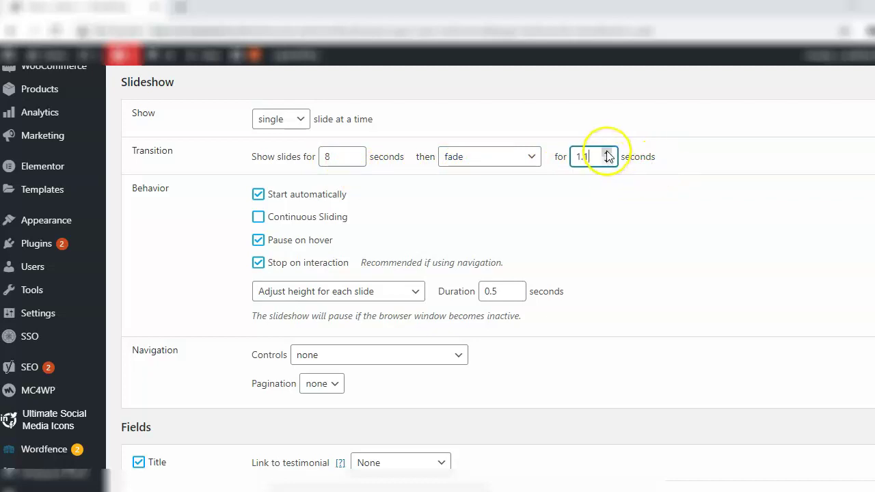
pyautogui.click(607, 154)
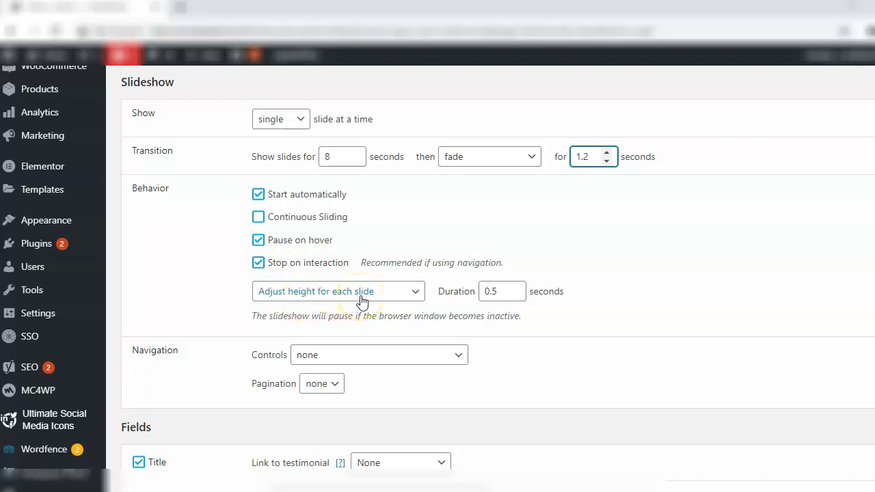
pyautogui.click(364, 297)
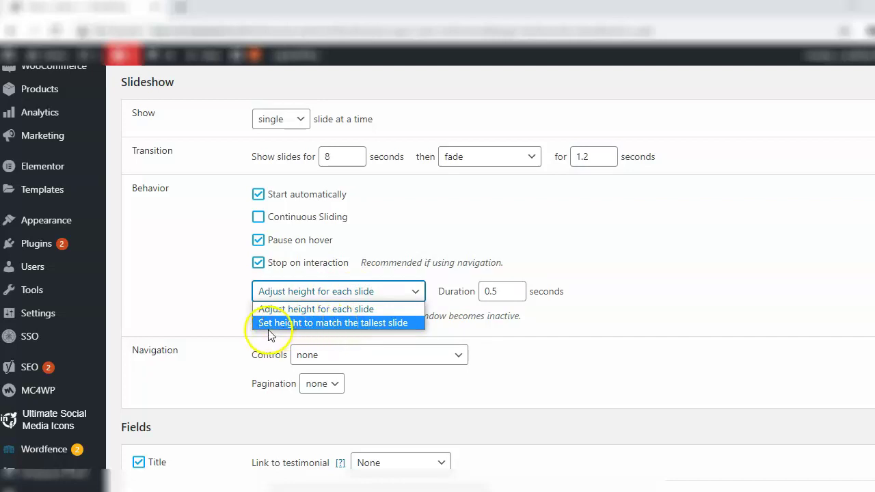
pyautogui.click(362, 324)
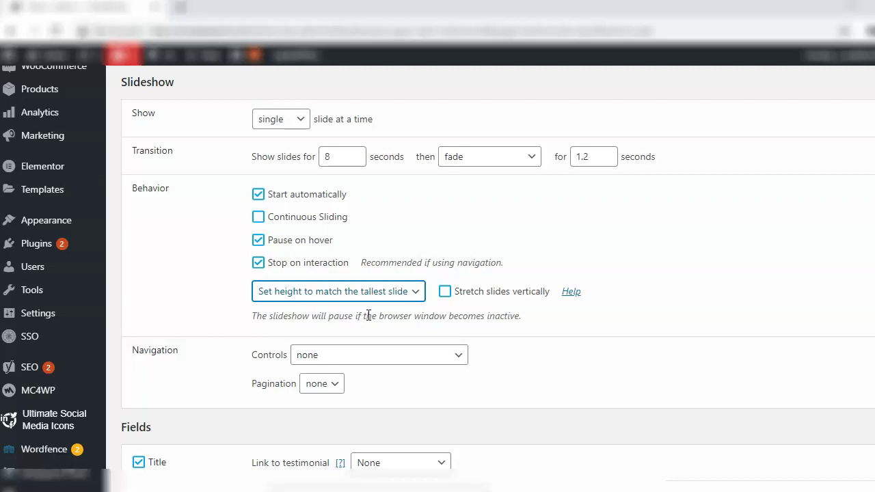
# Set slideshow navigation to 'Sides: previous / next' in the buttons 1 style
pyautogui.scroll(-3, 438, 210)
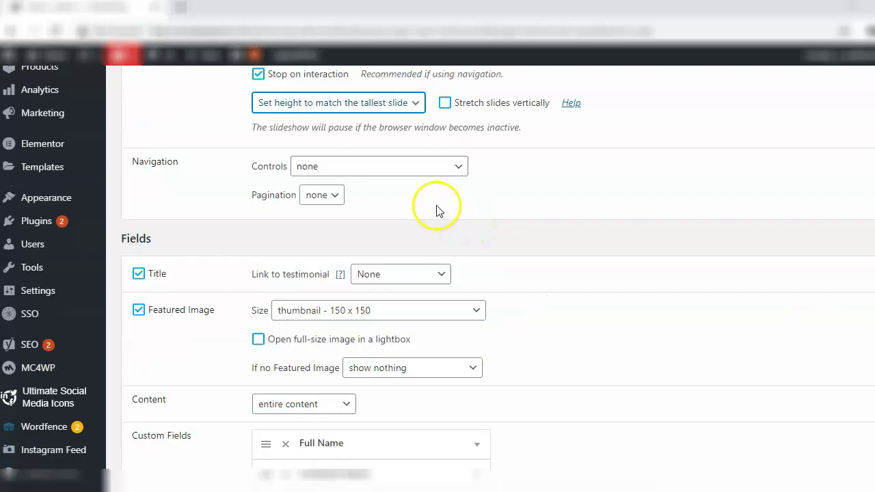
pyautogui.click(400, 177)
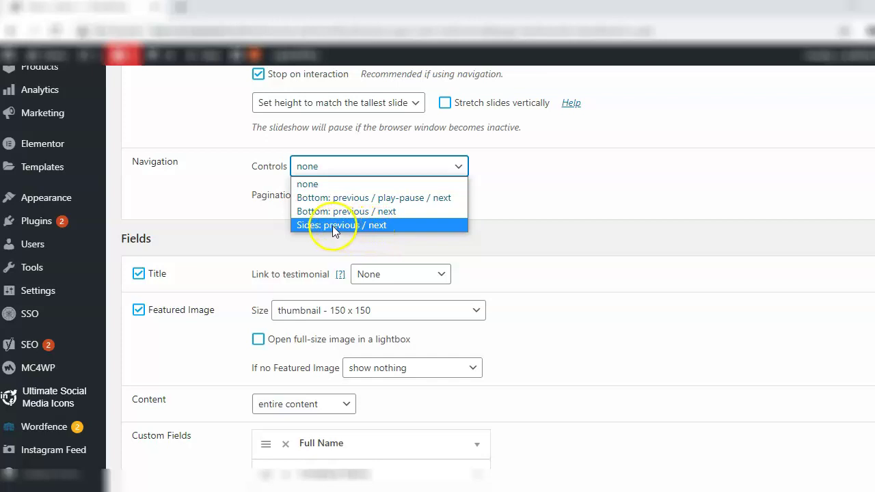
pyautogui.click(330, 226)
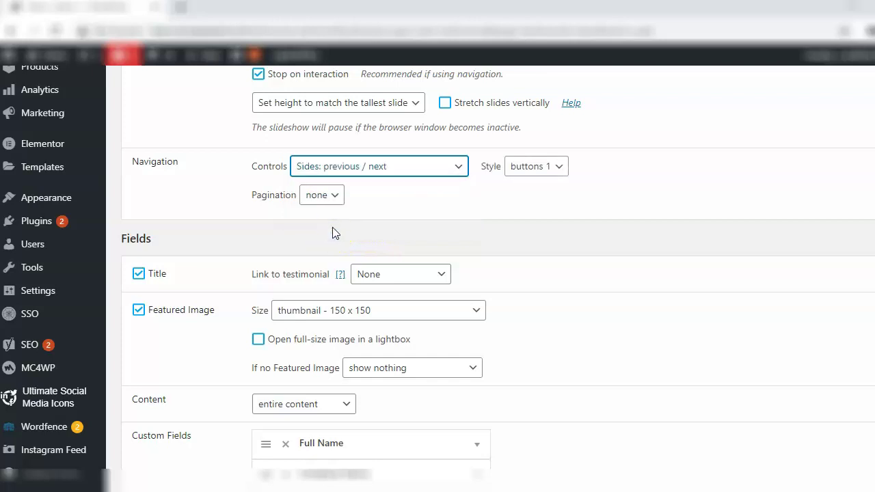
pyautogui.click(542, 171)
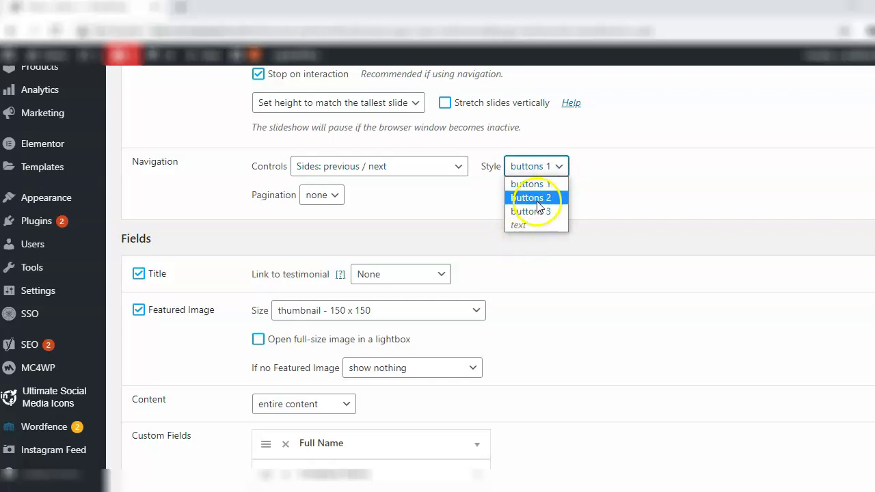
pyautogui.click(524, 185)
pyautogui.click(497, 198)
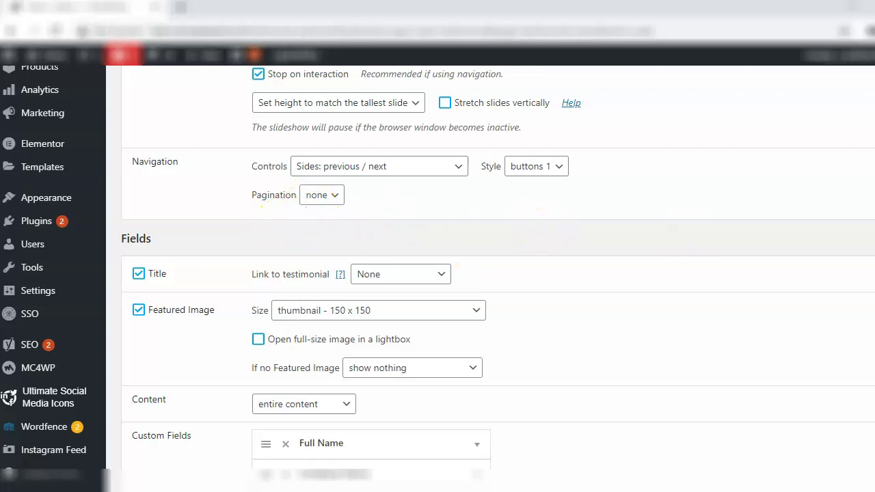
pyautogui.scroll(-2, 498, 279)
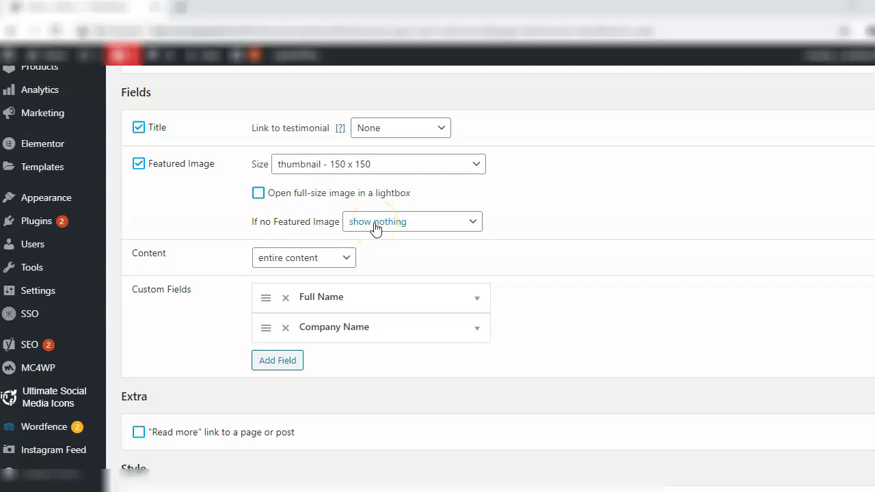
pyautogui.click(375, 226)
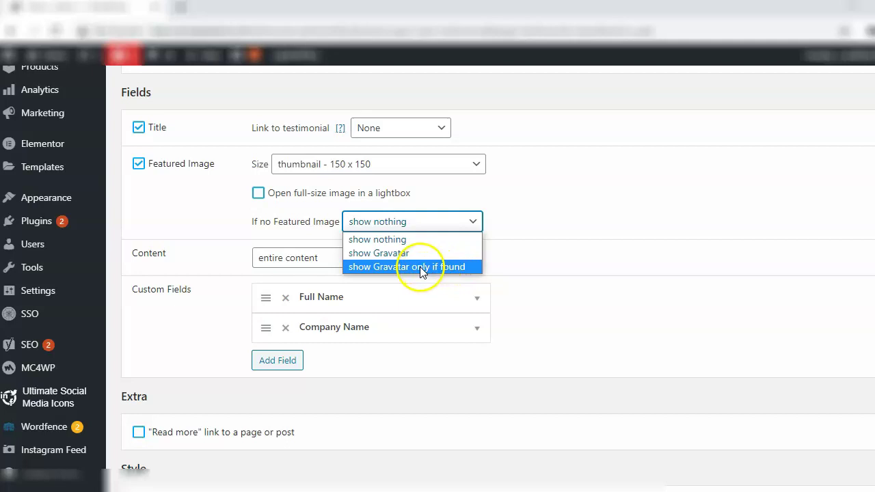
pyautogui.click(368, 241)
pyautogui.click(529, 226)
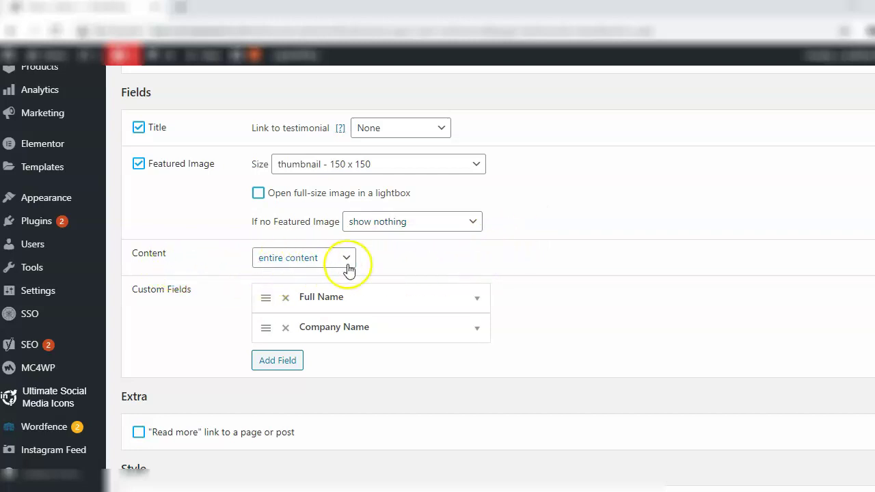
pyautogui.click(307, 266)
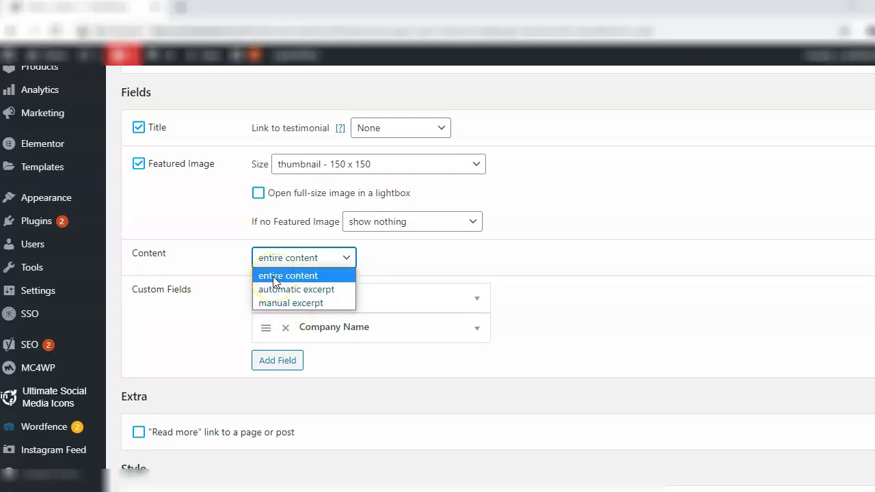
pyautogui.click(274, 276)
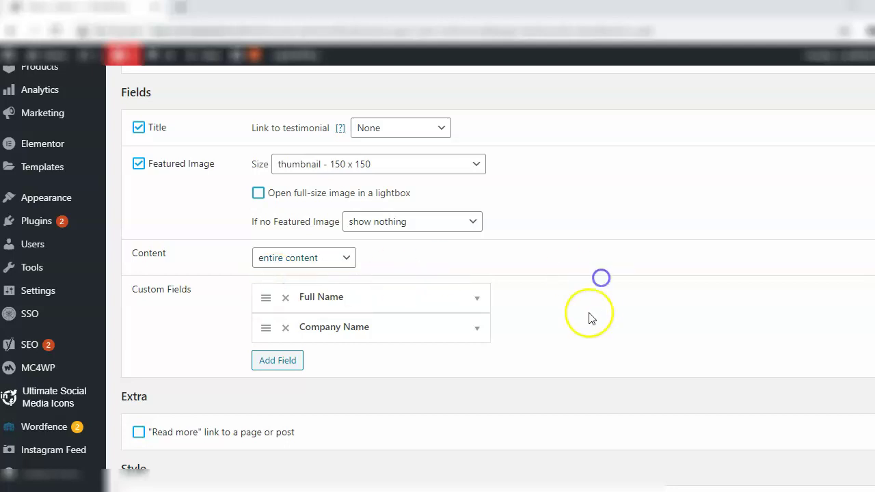
pyautogui.scroll(-5, 590, 317)
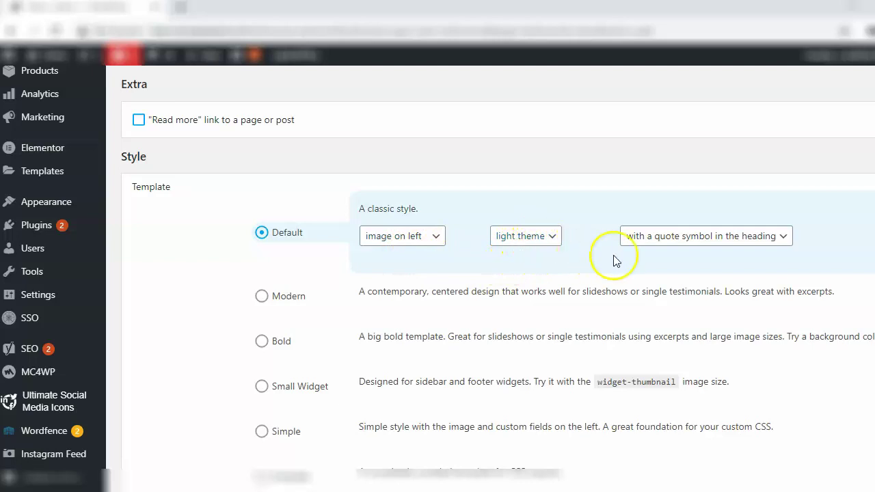
pyautogui.click(728, 242)
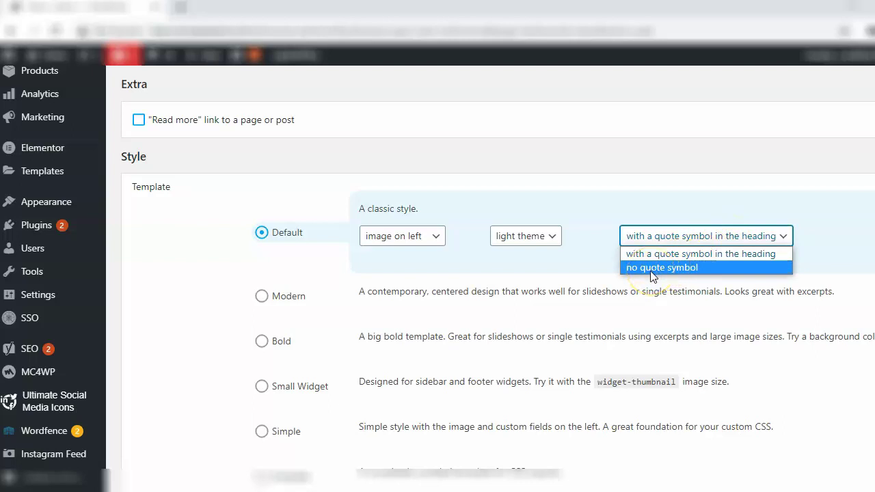
pyautogui.click(539, 241)
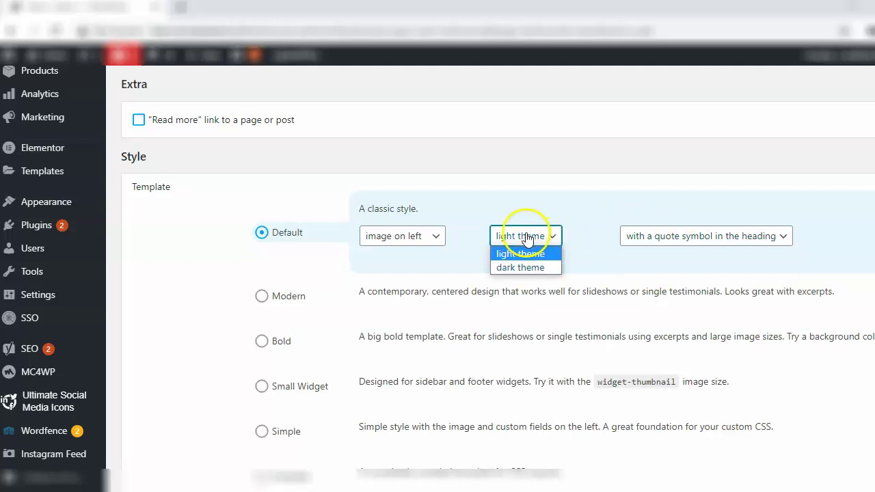
pyautogui.click(524, 253)
pyautogui.click(387, 236)
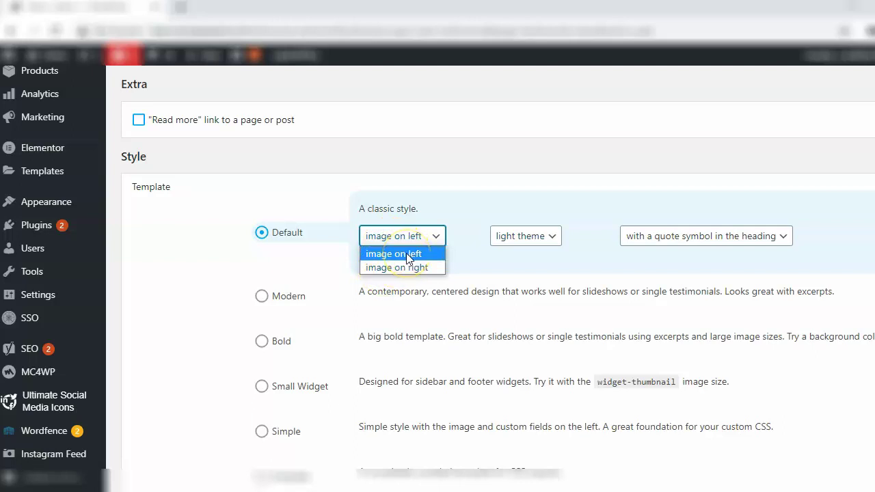
pyautogui.click(408, 254)
pyautogui.click(406, 253)
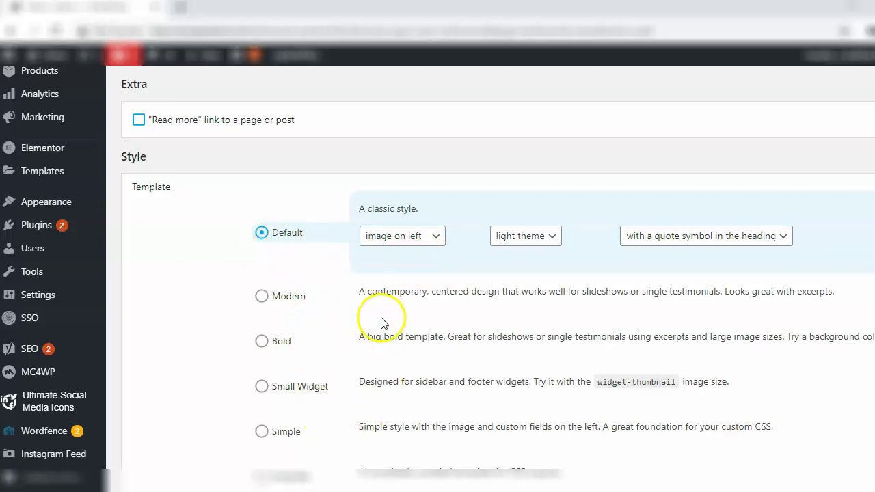
pyautogui.scroll(-2, 860, 312)
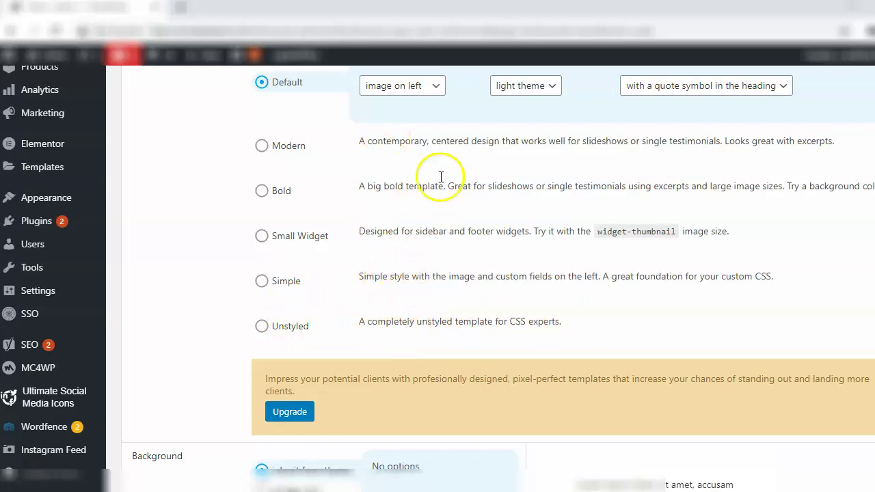
# Set the testimonial background to a single colour, picking a pale translucent green
pyautogui.scroll(-3, 791, 356)
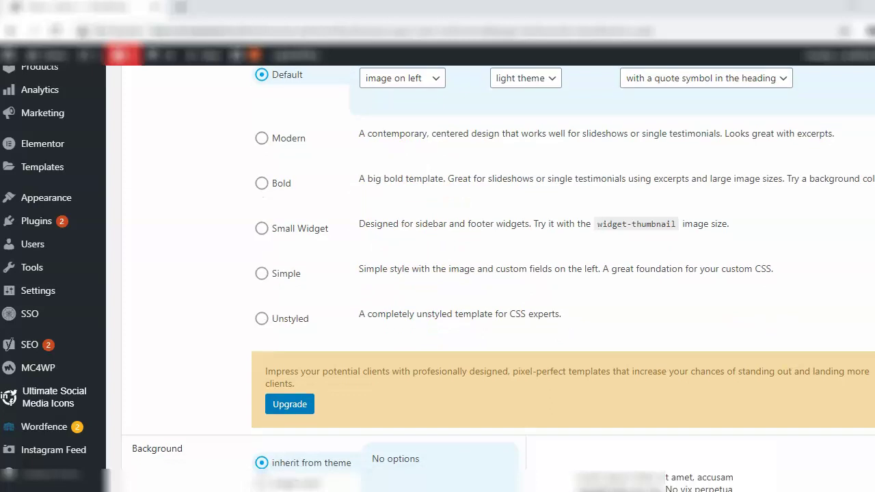
pyautogui.scroll(-1, 497, 279)
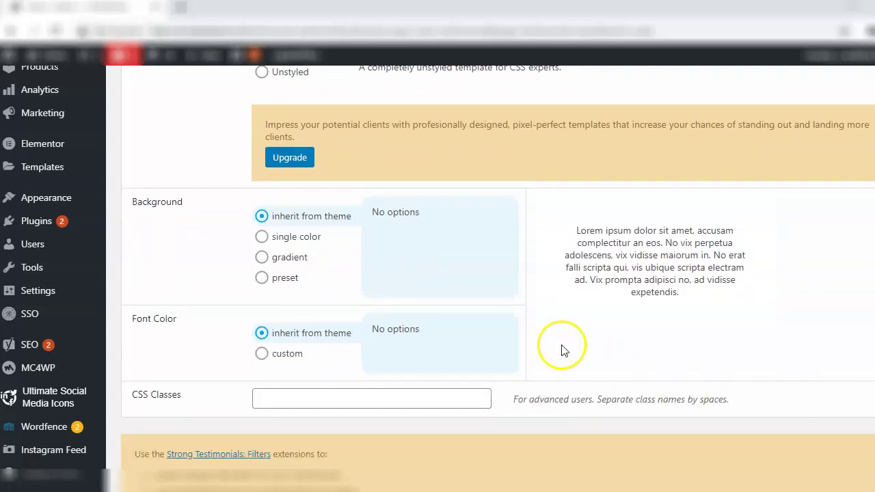
pyautogui.click(262, 217)
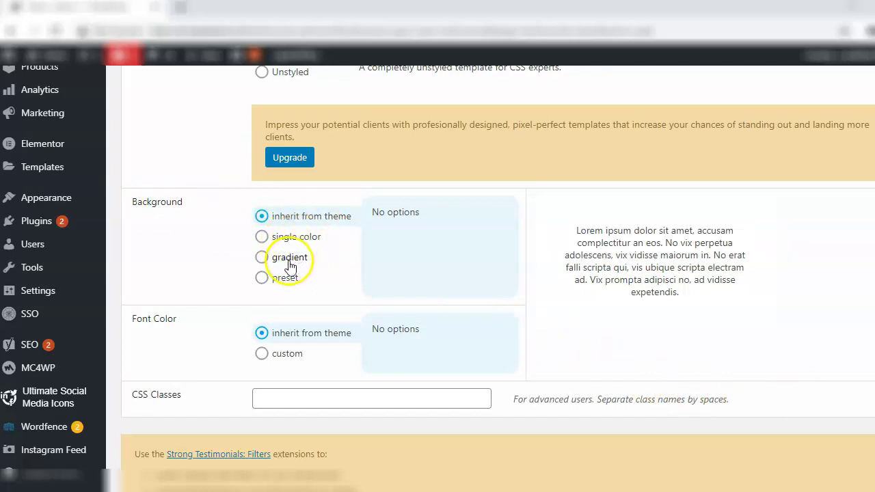
pyautogui.click(286, 241)
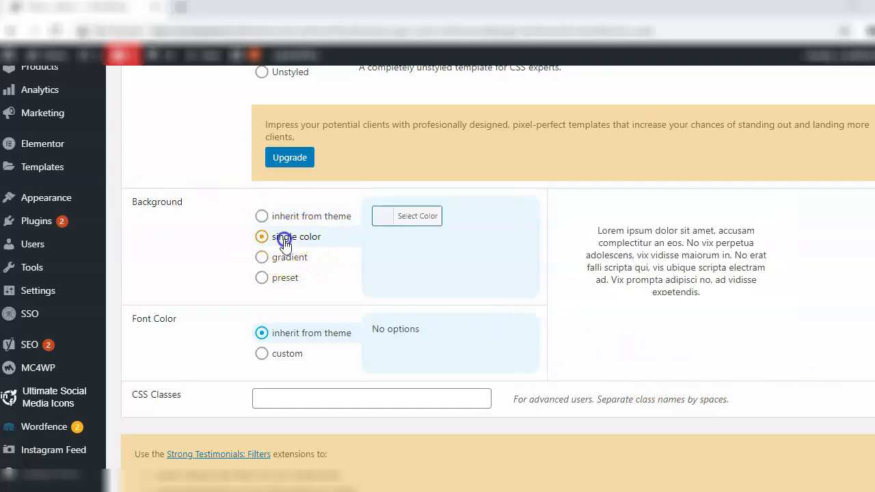
pyautogui.click(415, 216)
pyautogui.moveTo(402, 309); pyautogui.dragTo(420, 320)
pyautogui.moveTo(525, 419); pyautogui.dragTo(533, 385)
pyautogui.moveTo(424, 215)
pyautogui.mouseDown()
pyautogui.moveTo(434, 218)
pyautogui.moveTo(426, 216)
pyautogui.mouseUp()
pyautogui.moveTo(526, 314); pyautogui.dragTo(525, 340)
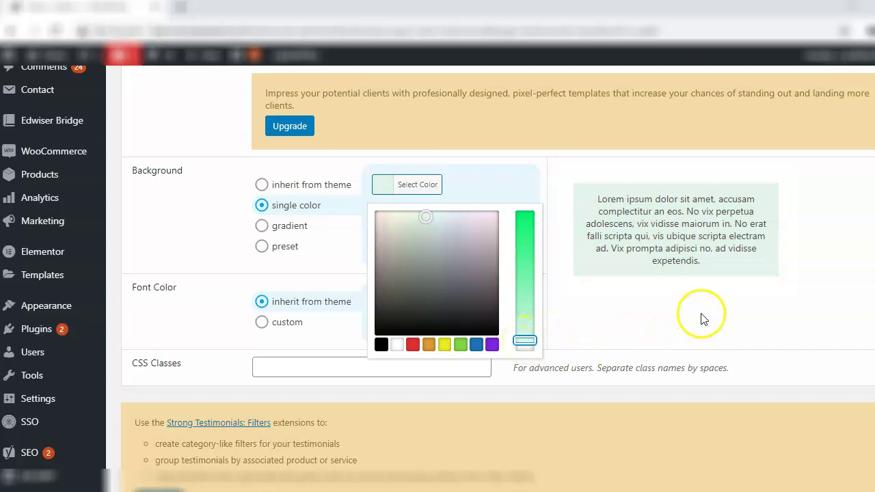
pyautogui.click(705, 319)
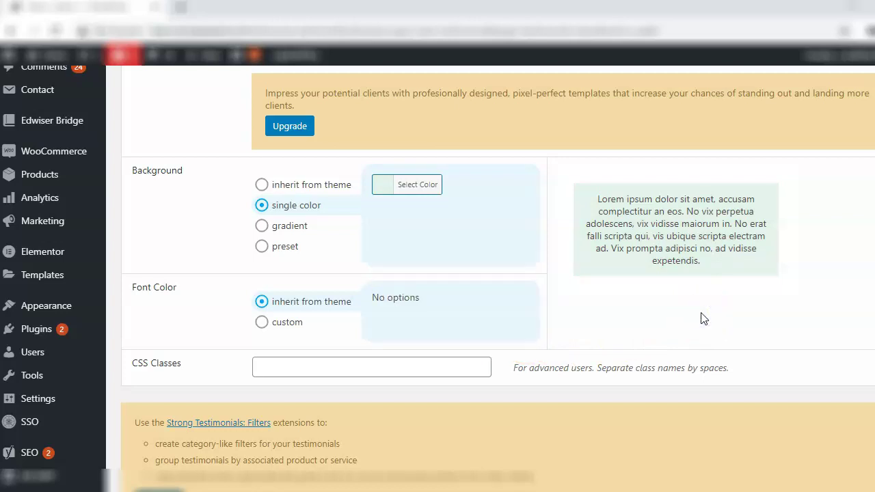
# Switch font colour to custom and choose black, replacing the trial blue #1e73be
pyautogui.click(288, 327)
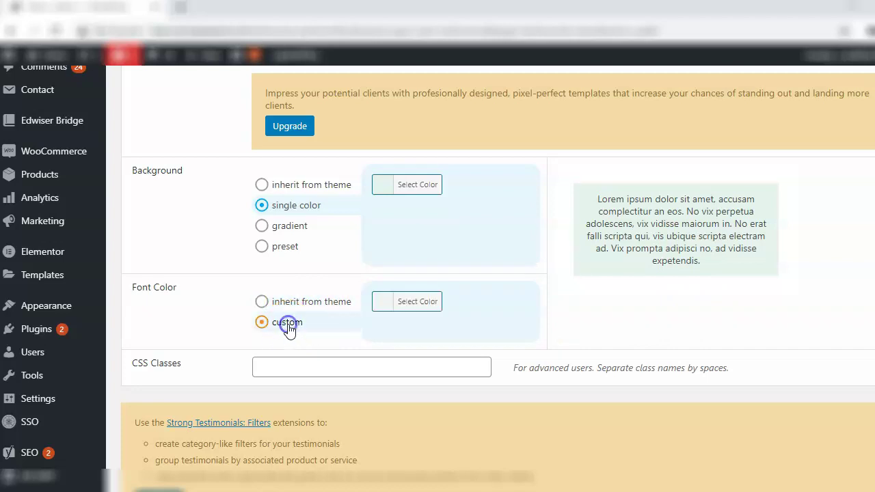
pyautogui.click(411, 302)
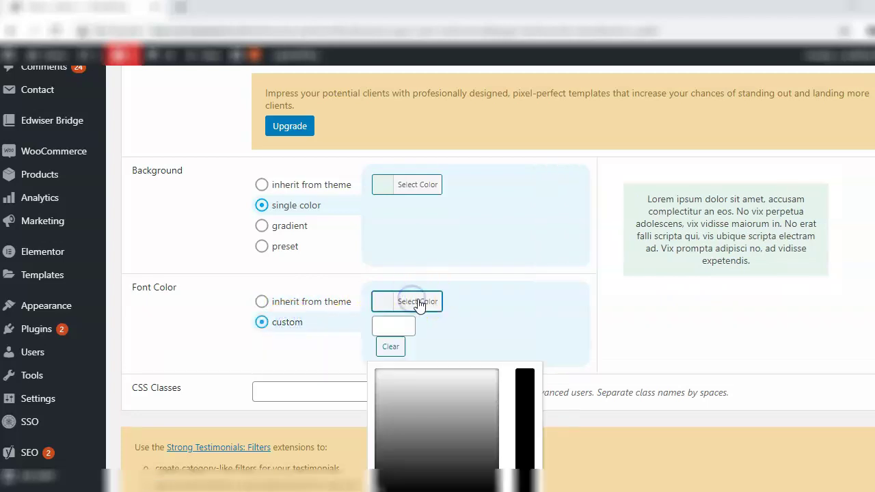
pyautogui.scroll(-2, 586, 361)
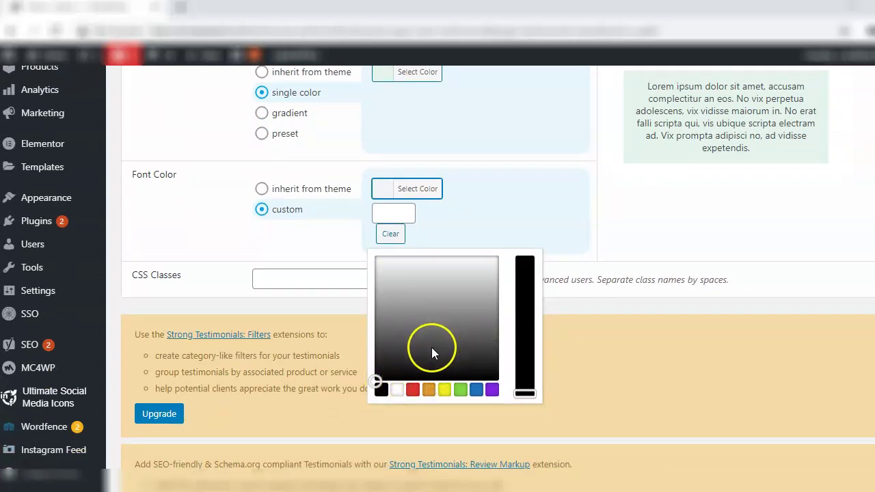
pyautogui.click(477, 389)
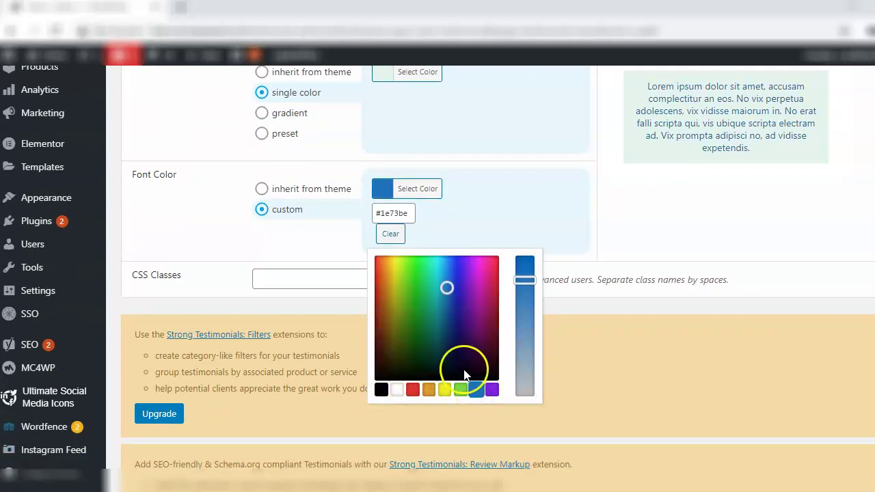
pyautogui.click(382, 390)
pyautogui.click(380, 169)
# Save the Home Page view, which gets shortcode [testimonial_view id="2"]
pyautogui.scroll(-2, 380, 169)
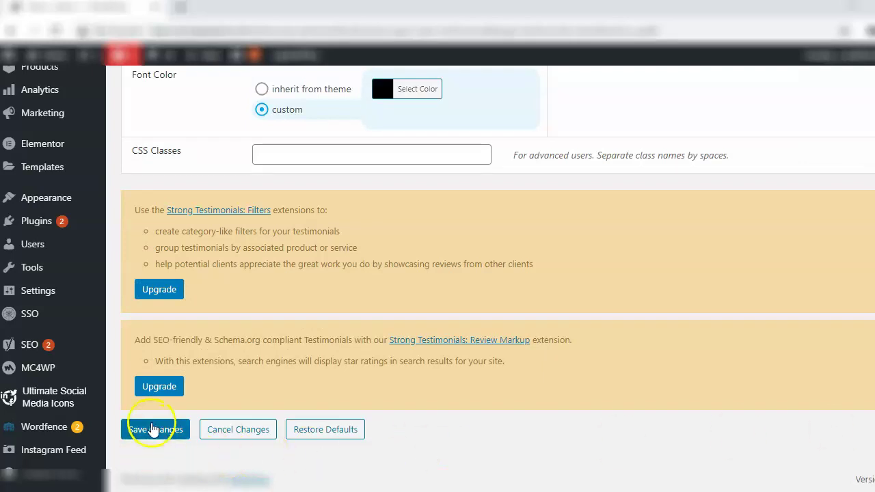
pyautogui.click(151, 429)
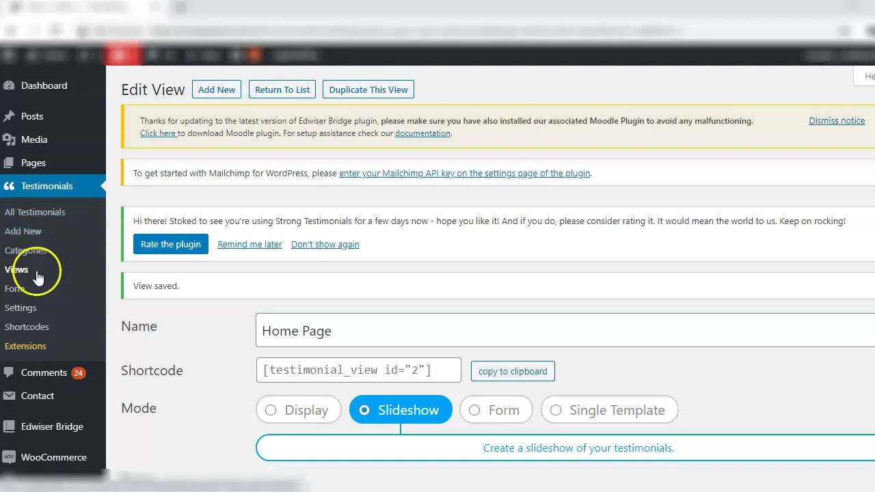
pyautogui.click(19, 292)
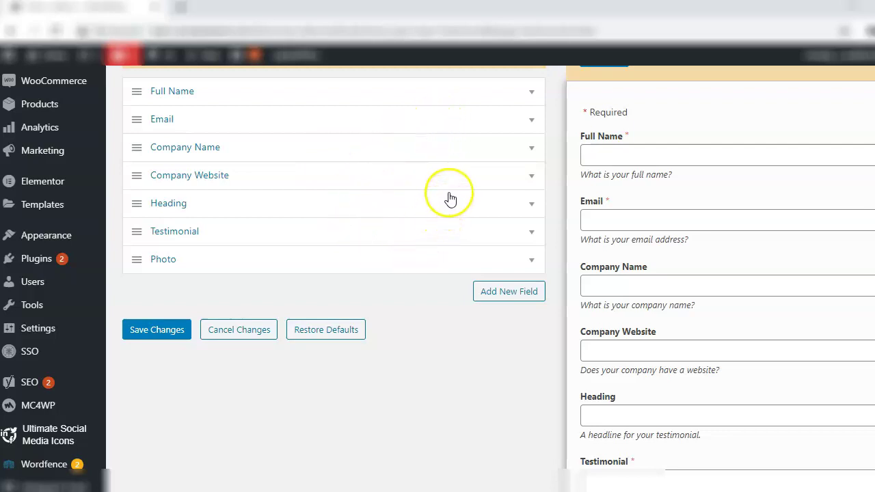
# Expand and close the Company Name field's settings, reviewing the seven-field form list
pyautogui.click(598, 150)
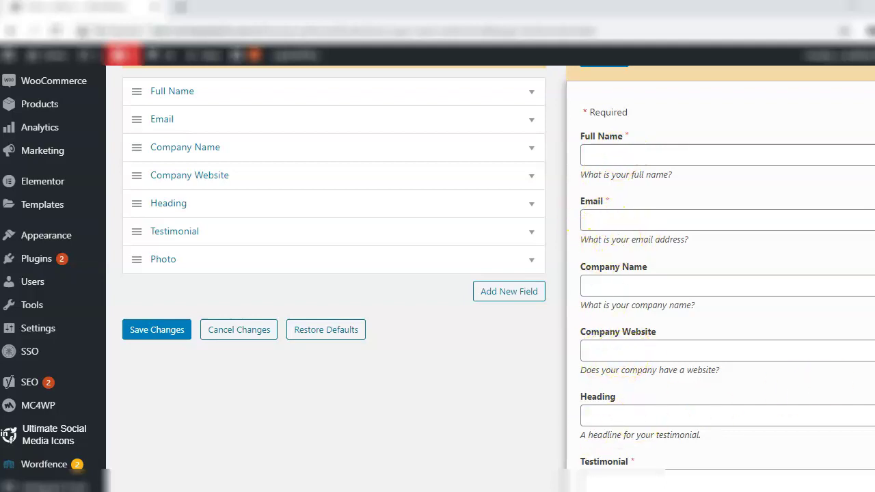
pyautogui.scroll(-4, 437, 279)
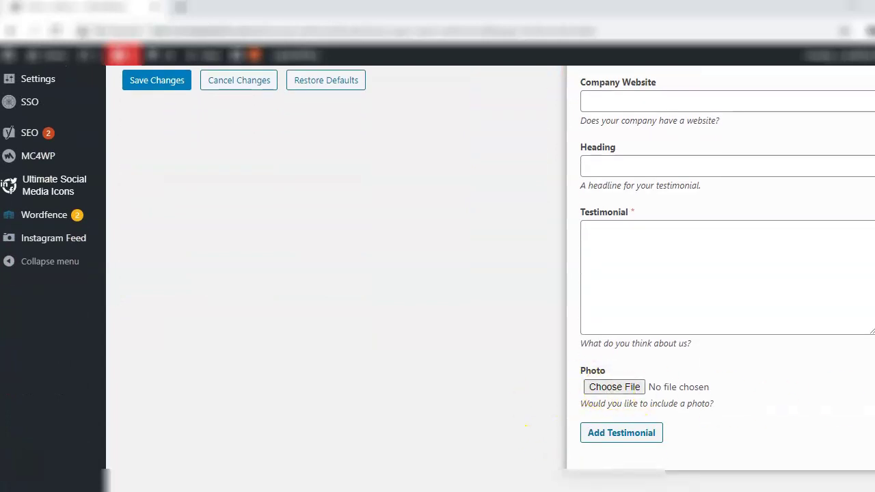
pyautogui.scroll(5, 438, 279)
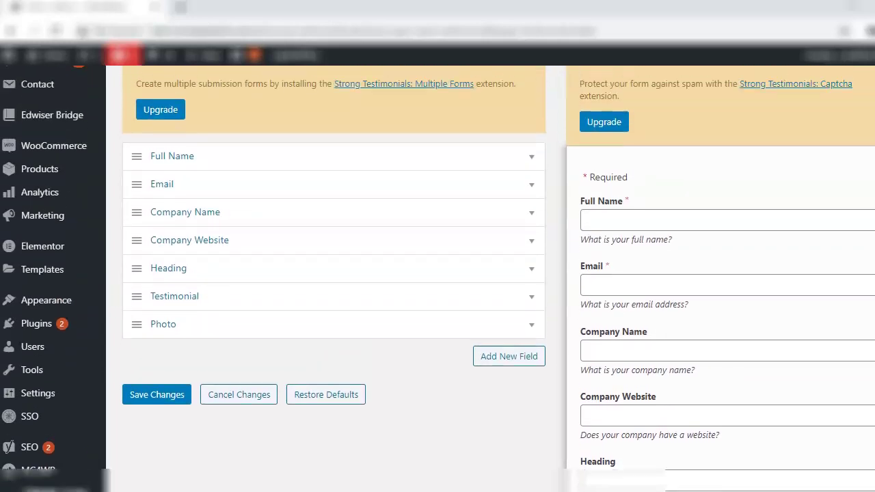
pyautogui.click(225, 222)
pyautogui.scroll(-2, 226, 226)
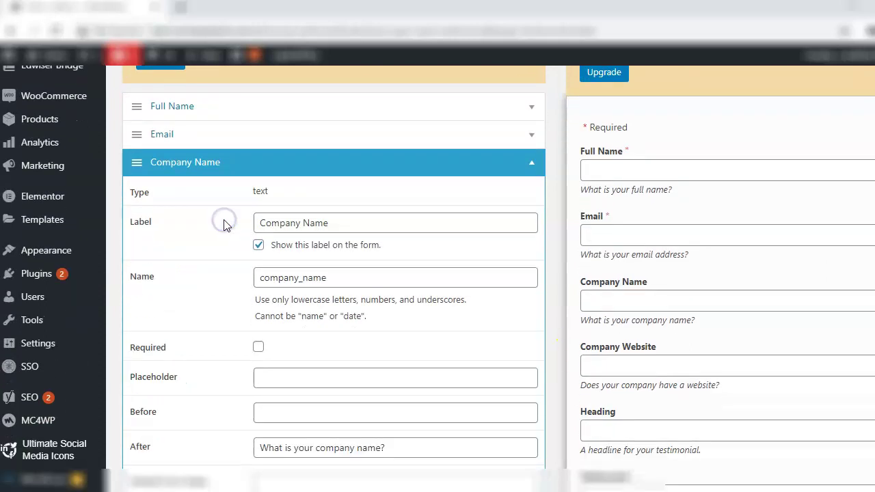
pyautogui.scroll(-3, 328, 273)
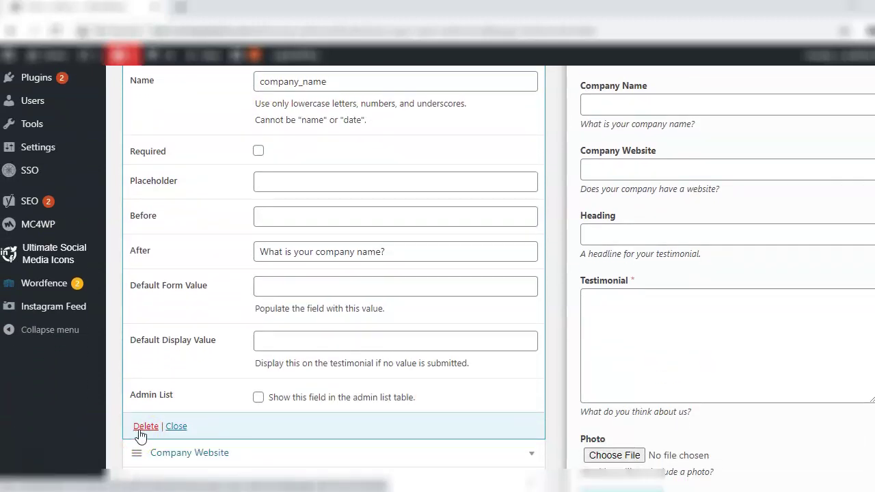
pyautogui.click(176, 426)
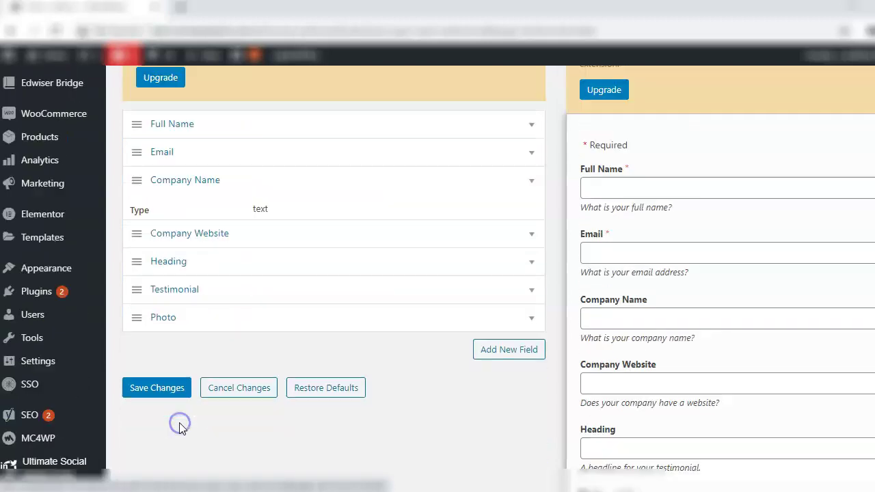
pyautogui.scroll(5, 182, 420)
pyautogui.scroll(-6, 437, 274)
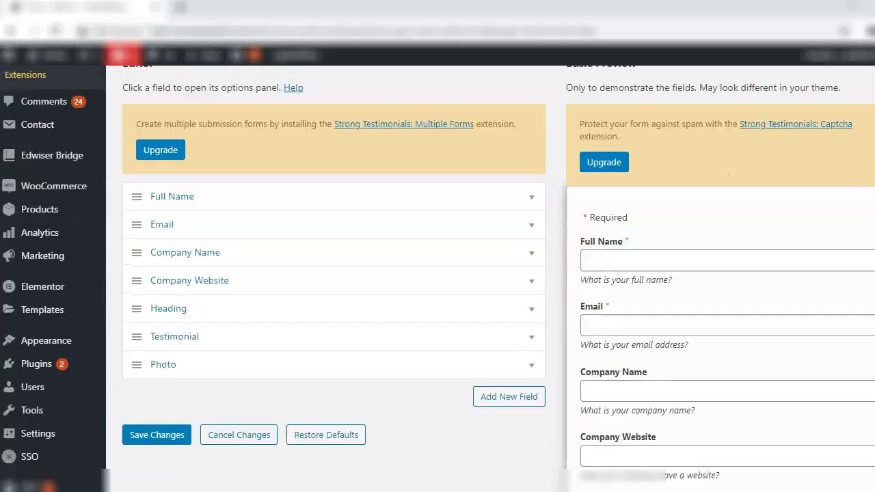
pyautogui.scroll(1, 438, 274)
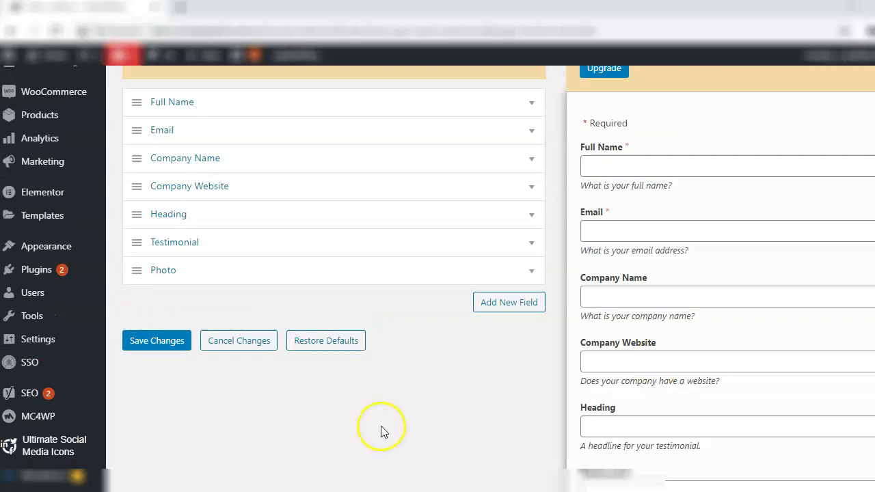
# Add a new text field labelled 'School/University', auto-named school_university
pyautogui.click(493, 307)
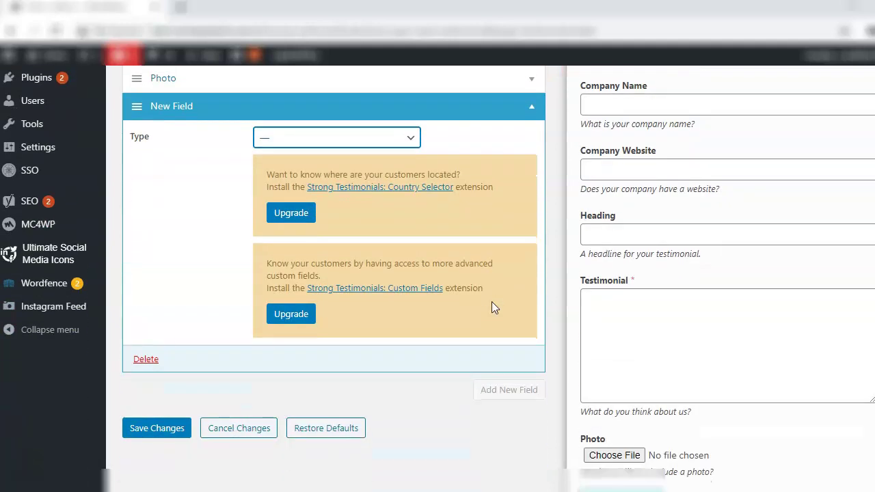
pyautogui.click(313, 140)
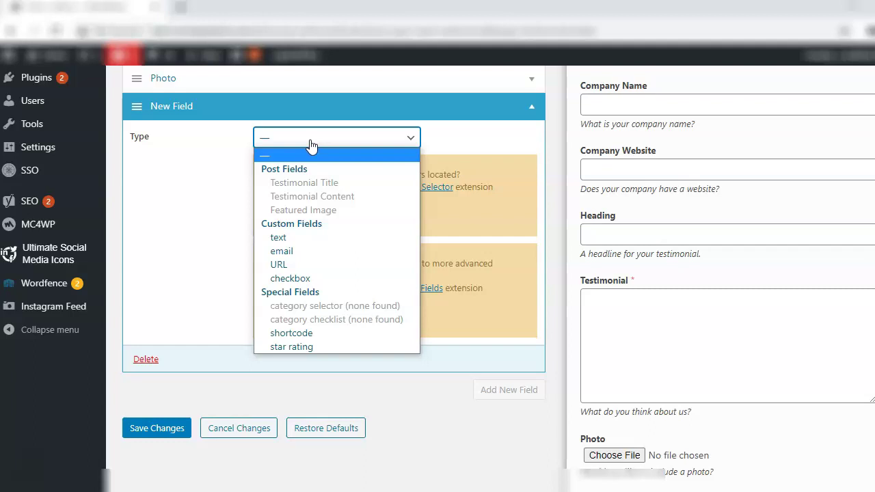
pyautogui.click(283, 240)
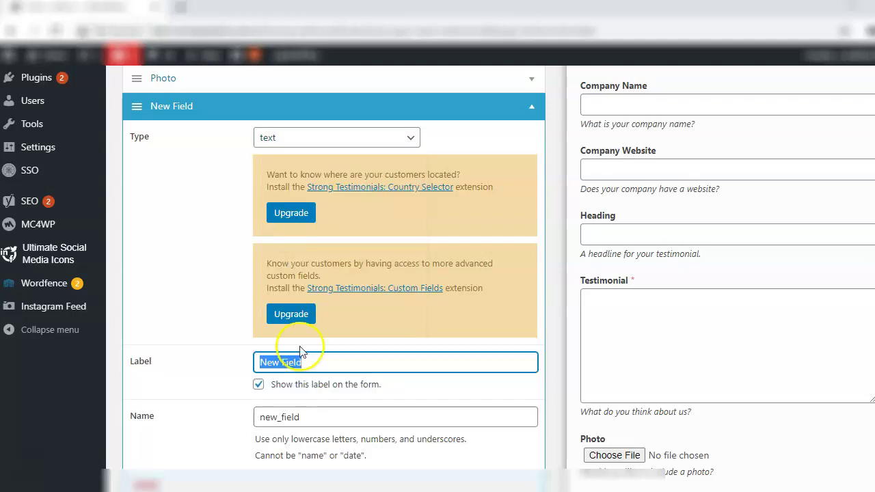
pyautogui.scroll(-3, 403, 391)
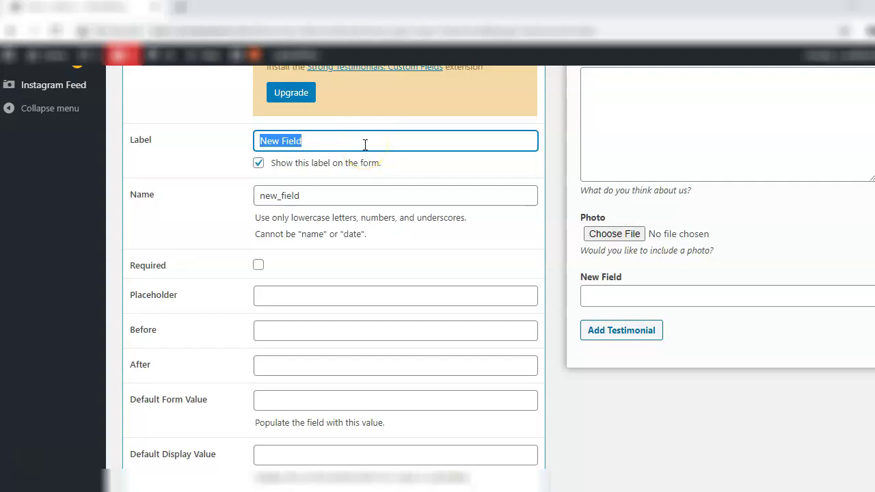
pyautogui.write('Schoo')
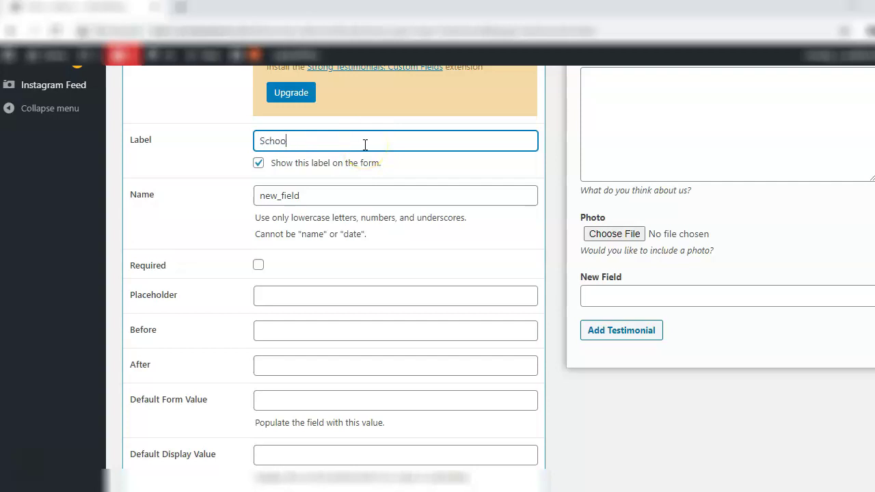
pyautogui.write('l/University')
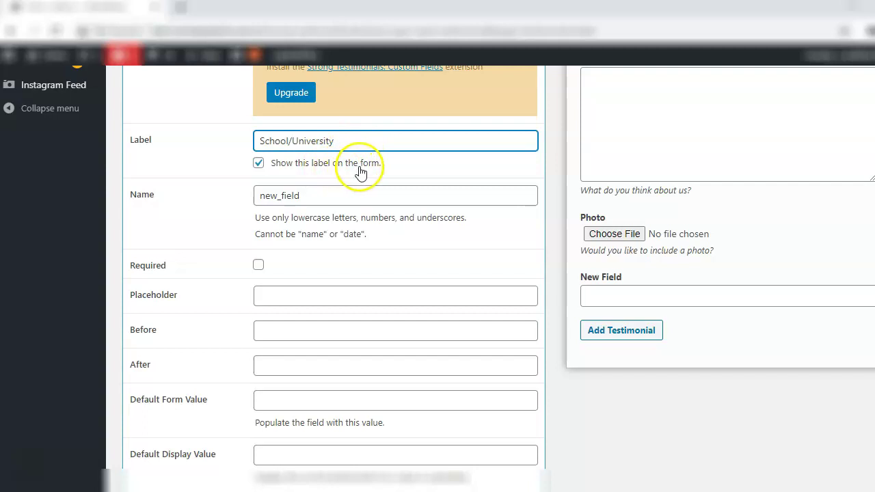
pyautogui.click(243, 233)
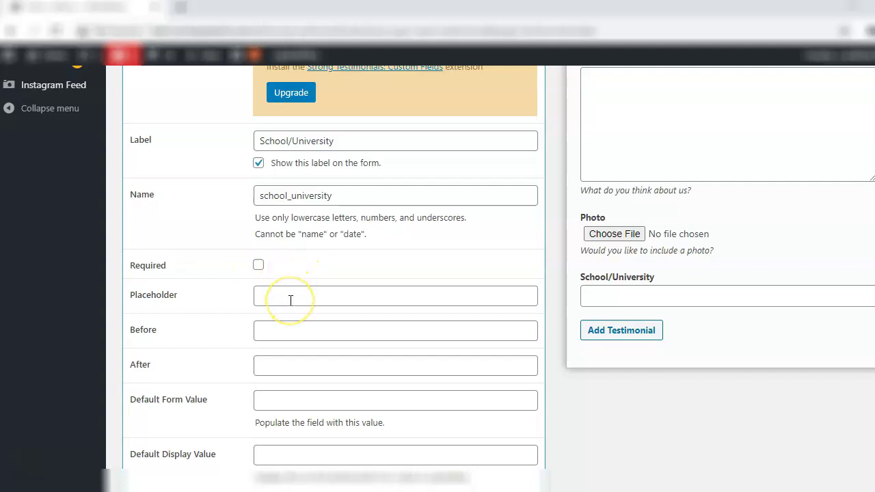
# Enter a placeholder for the School/University field, then erase it so it stays empty
pyautogui.click(291, 296)
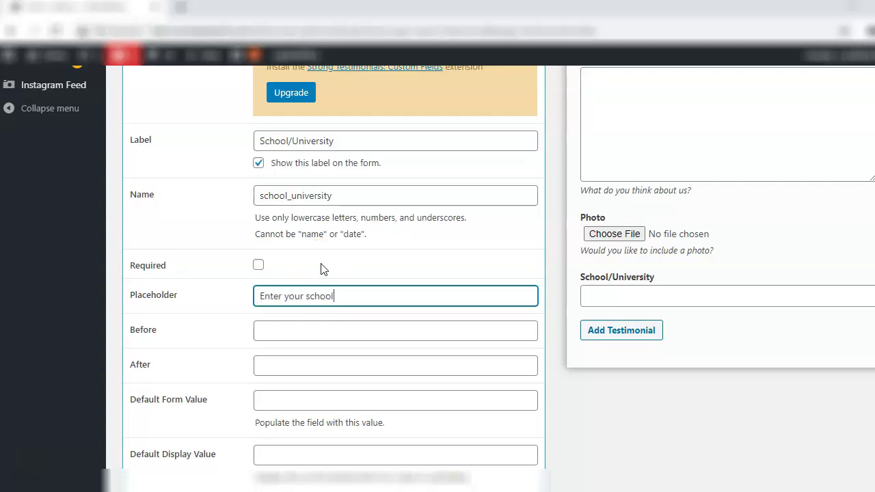
pyautogui.click(225, 332)
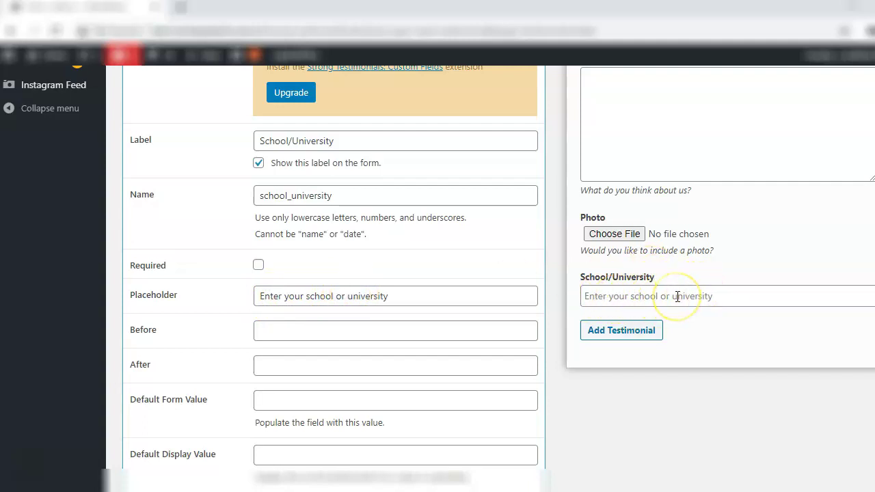
pyautogui.click(408, 296)
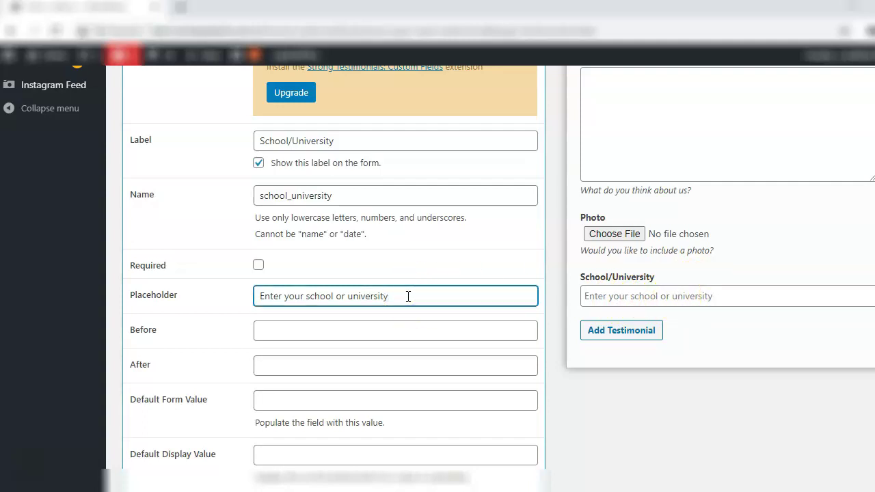
pyautogui.press('BackSpace')
pyautogui.press('BackSpace')
pyautogui.press('BackSpace')
pyautogui.press('BackSpace')
pyautogui.press('BackSpace')
pyautogui.press('BackSpace')
pyautogui.press('BackSpace')
pyautogui.press('BackSpace')
pyautogui.press('BackSpace')
pyautogui.press('BackSpace')
pyautogui.press('BackSpace')
pyautogui.press('BackSpace')
pyautogui.press('BackSpace')
pyautogui.press('BackSpace')
pyautogui.press('BackSpace')
pyautogui.press('BackSpace')
pyautogui.press('BackSpace')
pyautogui.press('BackSpace')
pyautogui.press('BackSpace')
pyautogui.press('BackSpace')
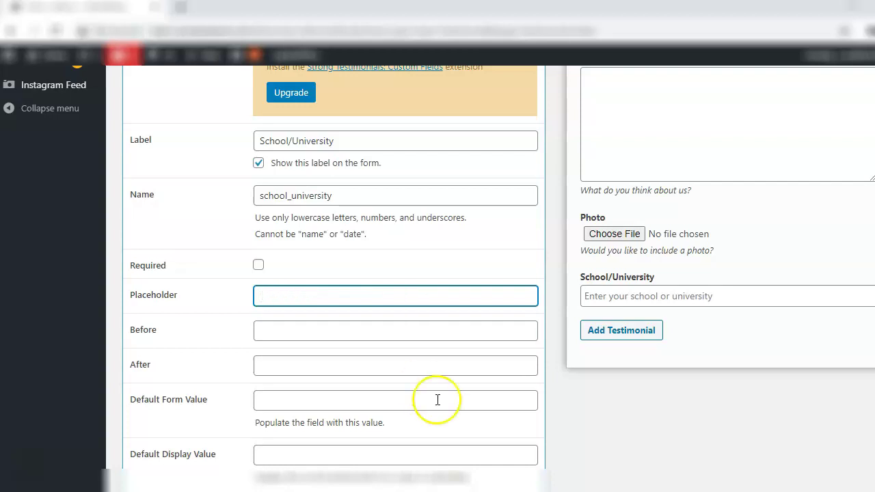
pyautogui.click(582, 438)
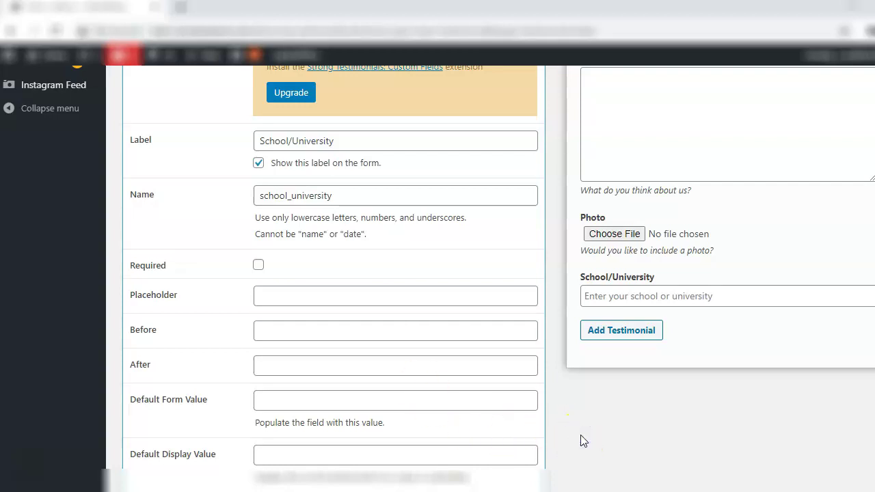
# Paste 'Which school or university do you belong to?' into the field's Before text, then remove it
pyautogui.scroll(-1, 173, 311)
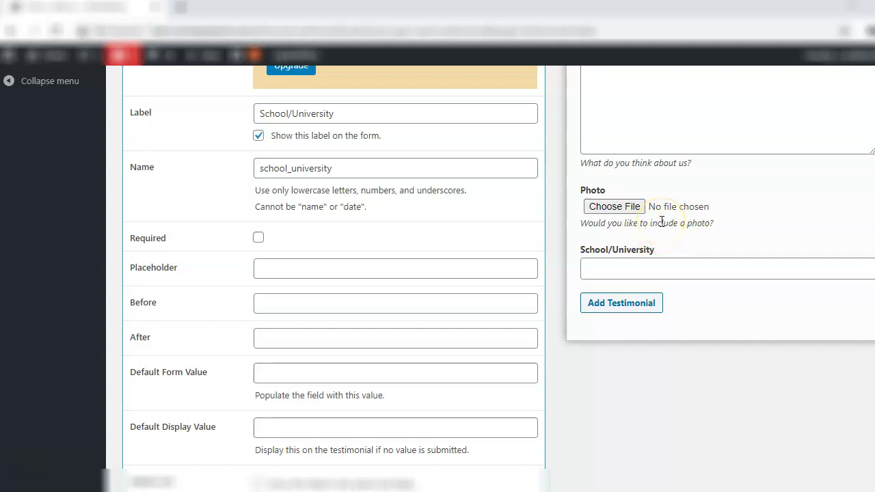
pyautogui.click(299, 307)
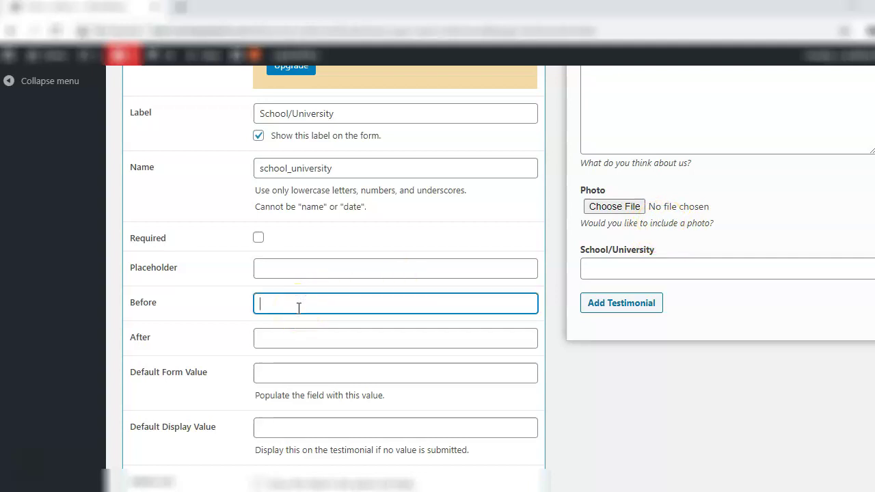
pyautogui.write('Which school or university do you belong to?')
pyautogui.click(194, 335)
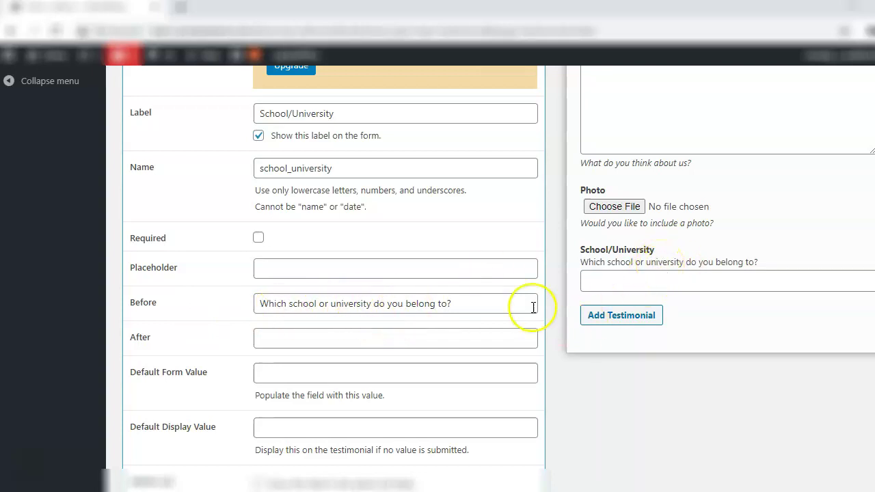
pyautogui.click(495, 306)
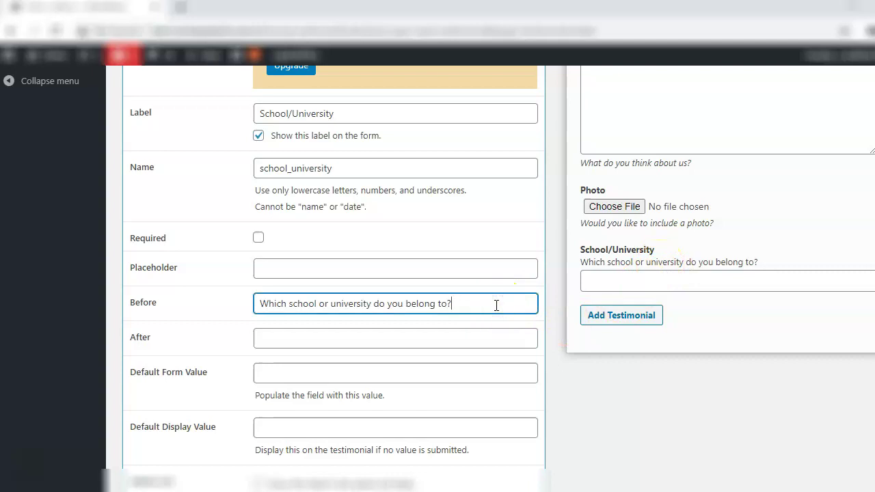
pyautogui.hotkey('shift', 'Left')
pyautogui.hotkey('shift', 'Left')
pyautogui.hotkey('shift', 'Left')
pyautogui.hotkey('shift', 'Left')
pyautogui.hotkey('shift', 'Left')
pyautogui.hotkey('shift', 'Left')
pyautogui.hotkey('shift', 'Left')
pyautogui.hotkey('shift', 'Left')
pyautogui.hotkey('shift', 'Left')
pyautogui.hotkey('shift', 'Left')
pyautogui.hotkey('shift', 'Left')
pyautogui.hotkey('shift', 'Left')
pyautogui.hotkey('shift', 'Left')
pyautogui.hotkey('shift', 'Left')
pyautogui.hotkey('shift', 'Left')
pyautogui.hotkey('shift', 'Left')
pyautogui.hotkey('shift', 'Left')
pyautogui.hotkey('shift', 'Left')
pyautogui.hotkey('shift', 'Left')
pyautogui.hotkey('shift', 'Left')
pyautogui.hotkey('ctrl', 'c')
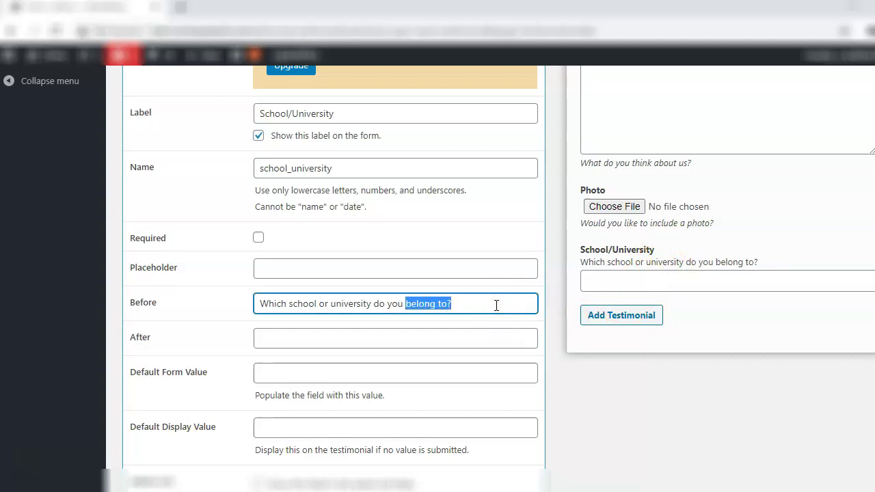
pyautogui.press('BackSpace')
# Put the question in the School/University After text and collapse the field's settings
pyautogui.click(446, 332)
pyautogui.hotkey('ctrl', 'v')
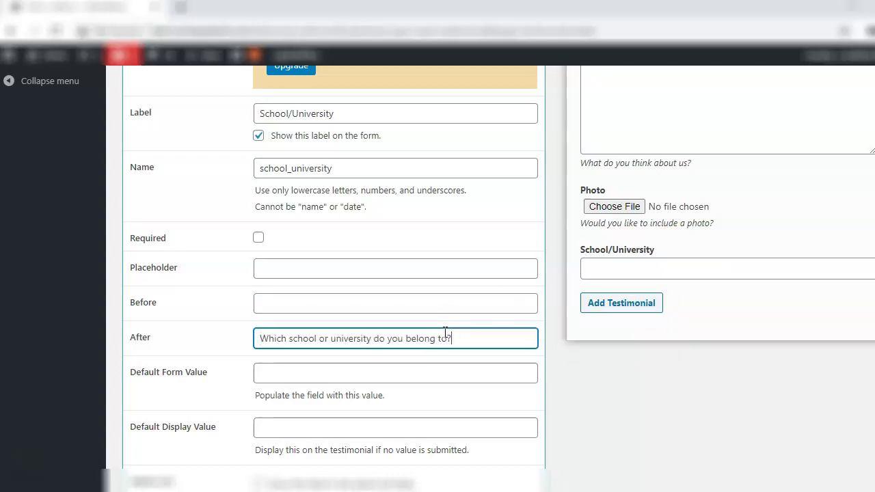
pyautogui.click(190, 357)
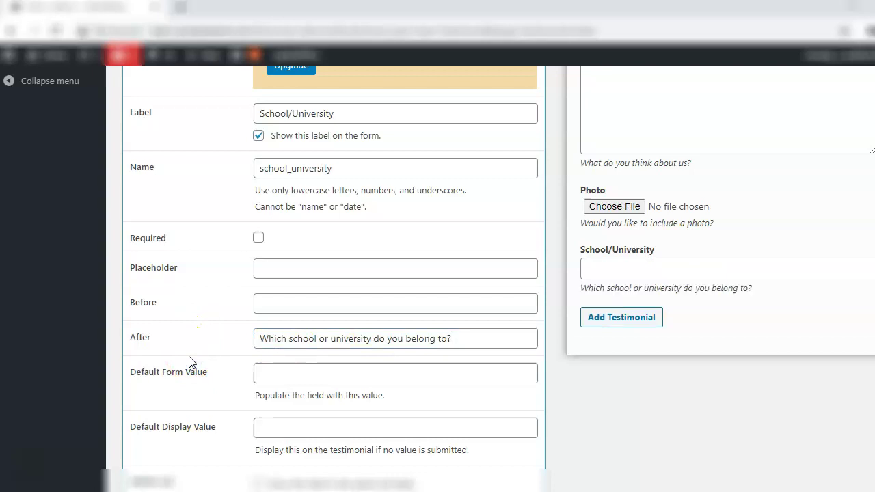
pyautogui.click(616, 422)
pyautogui.scroll(-1, 616, 421)
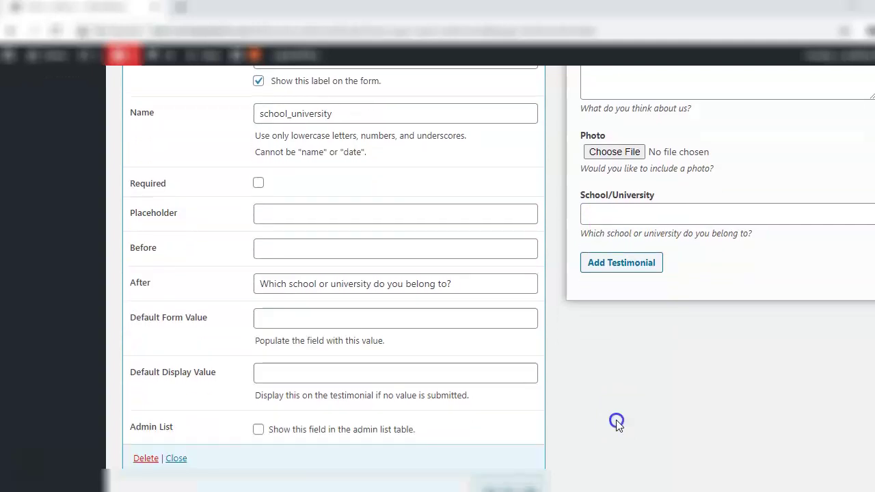
pyautogui.scroll(1, 616, 426)
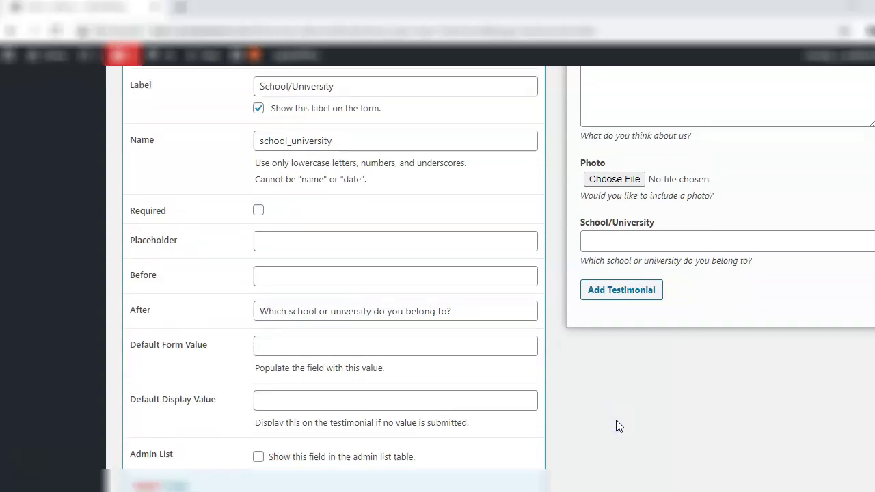
pyautogui.scroll(-1, 616, 426)
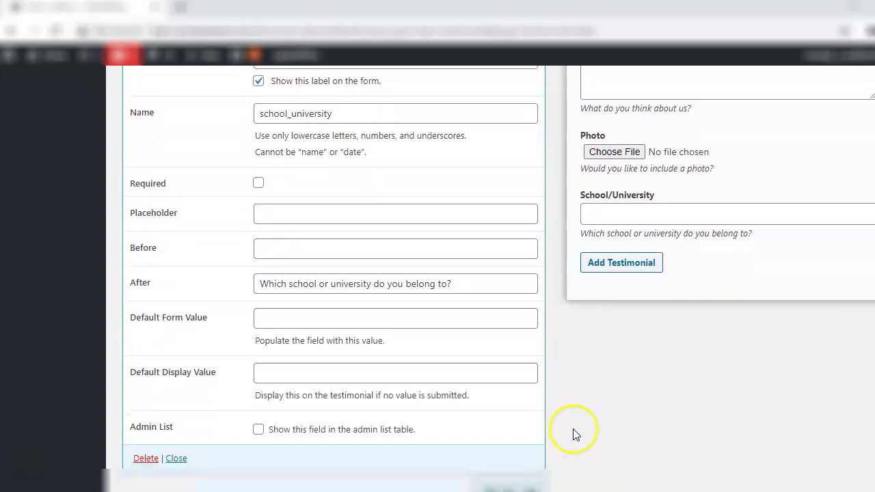
pyautogui.click(175, 462)
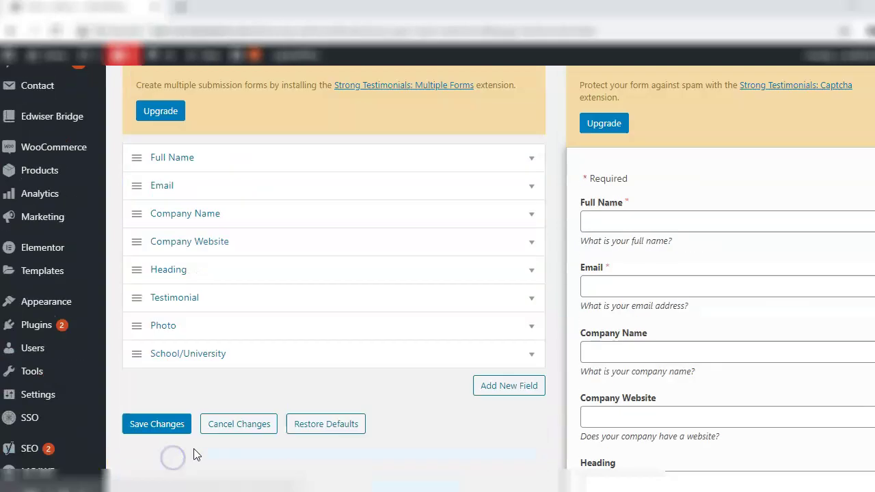
# Move the School/University field up to sit directly below Company Website, above Heading
pyautogui.scroll(5, 196, 457)
pyautogui.scroll(-5, 196, 472)
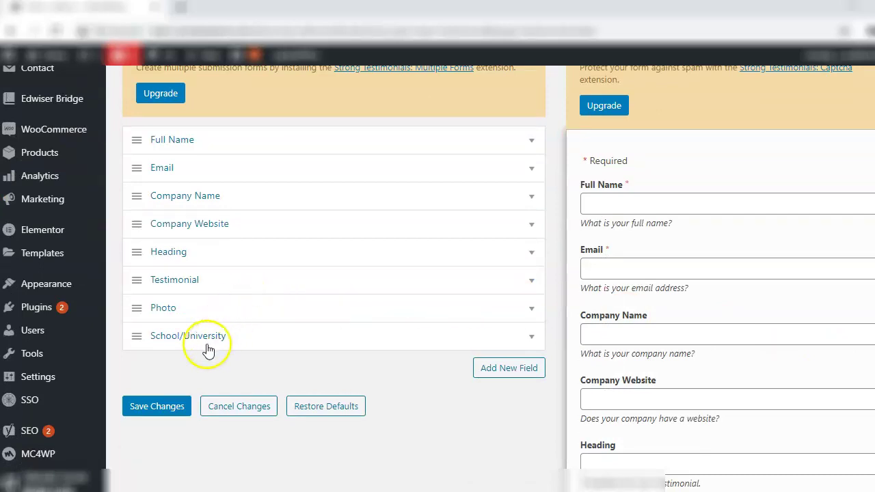
pyautogui.scroll(-1, 164, 342)
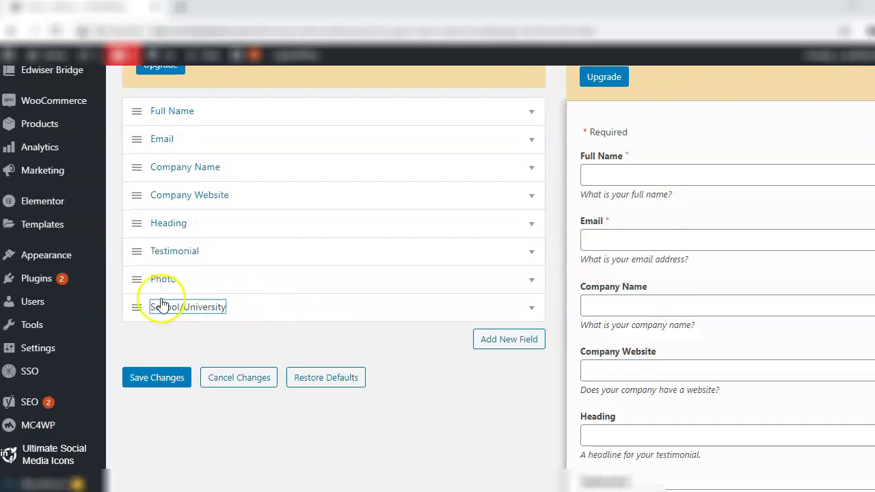
pyautogui.moveTo(137, 306); pyautogui.dragTo(135, 220)
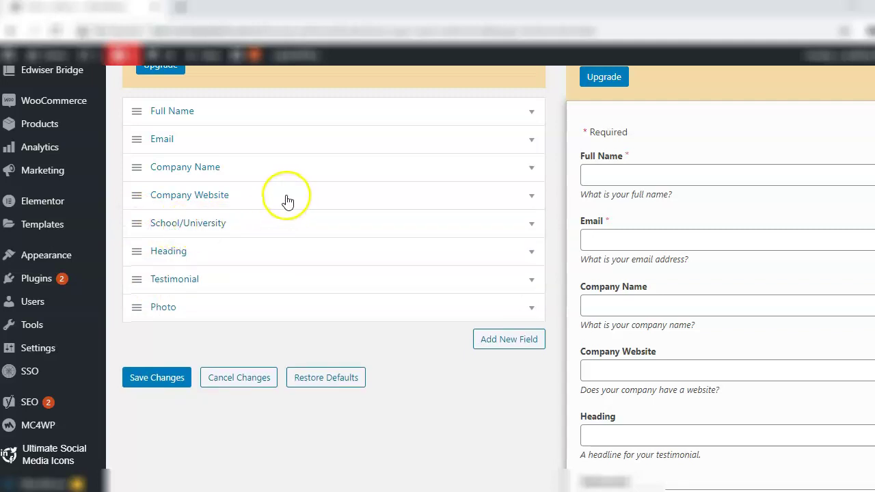
pyautogui.scroll(-2, 684, 294)
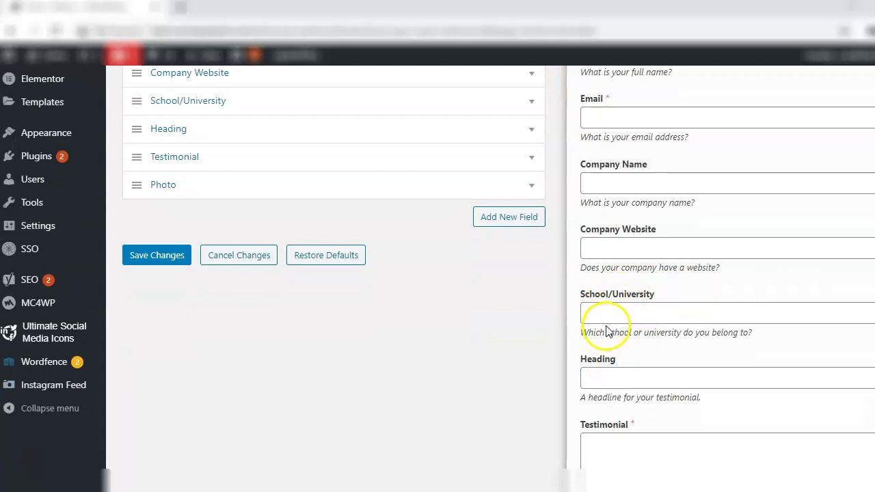
pyautogui.scroll(-1, 438, 274)
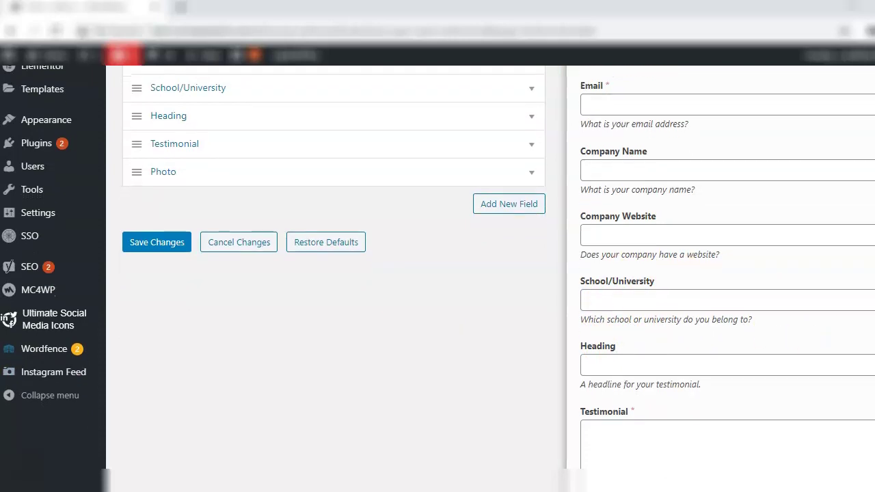
pyautogui.scroll(2, 438, 273)
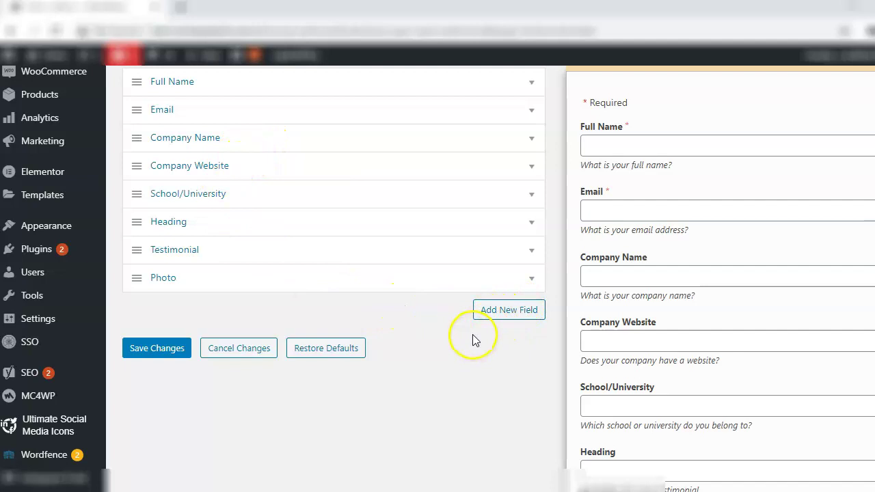
# Save the eight form fields and begin adding a new testimonial
pyautogui.click(137, 350)
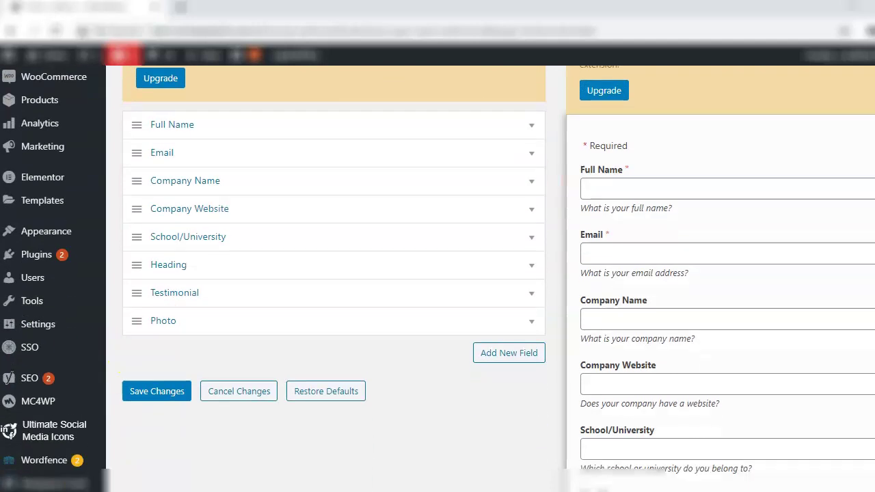
pyautogui.scroll(-1, 438, 273)
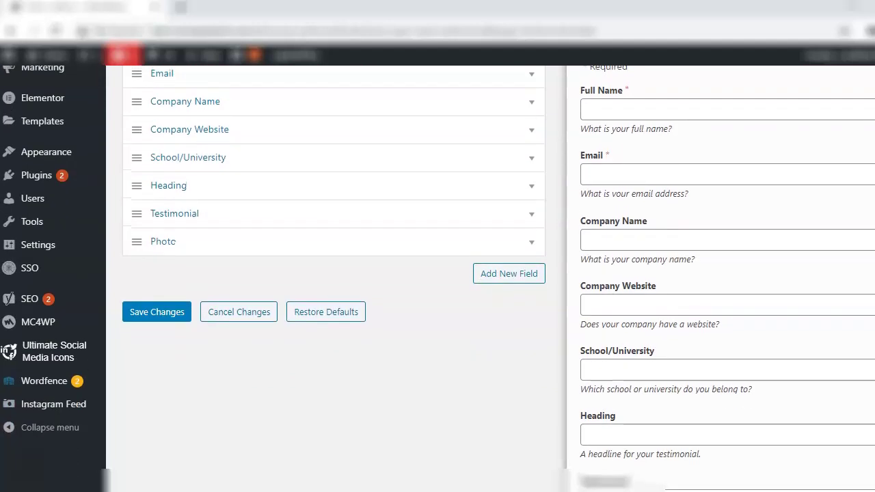
pyautogui.scroll(4, 437, 274)
pyautogui.scroll(3, 438, 274)
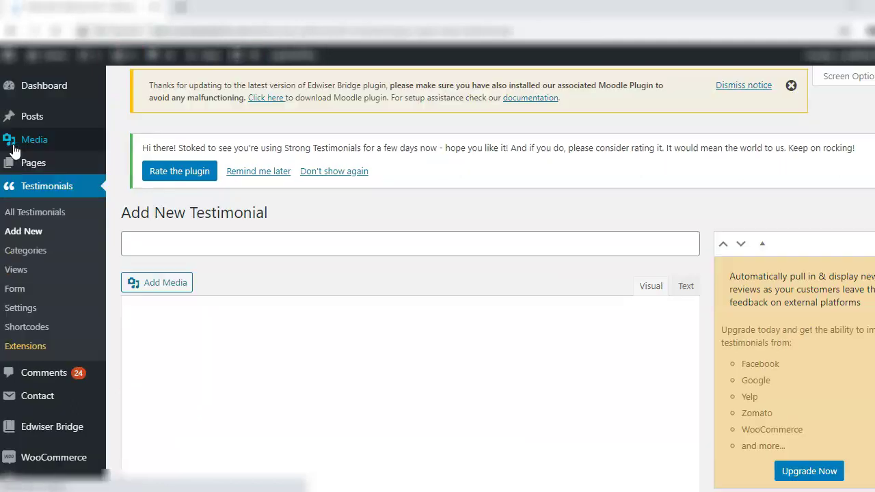
pyautogui.click(191, 251)
# Give the new testimonial the title 'Testing' and body 'First test of testimonials.'
pyautogui.click(433, 309)
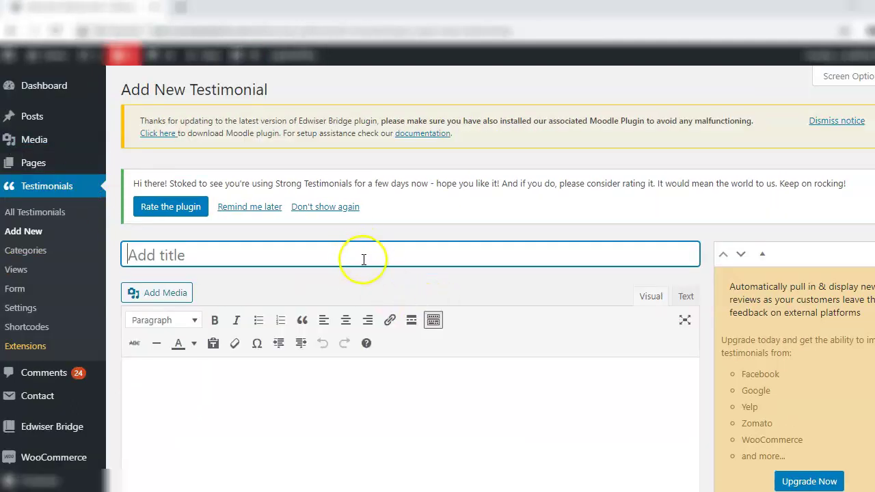
pyautogui.scroll(-3, 438, 273)
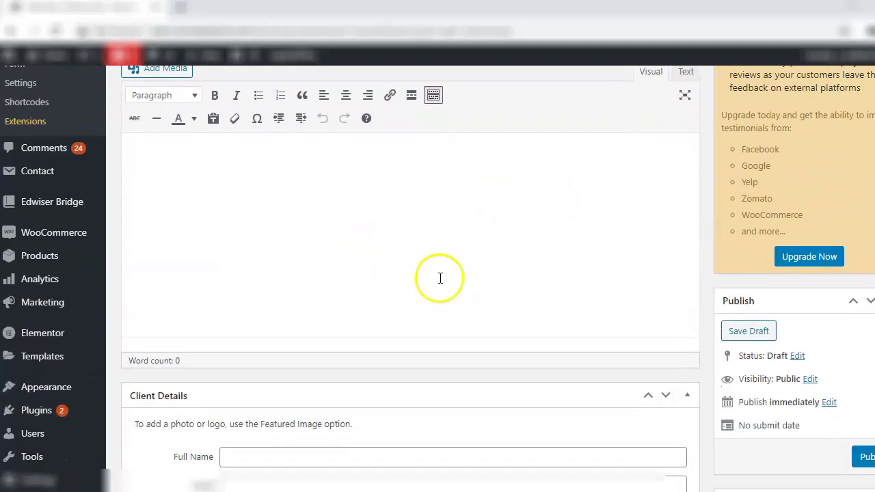
pyautogui.scroll(-5, 299, 125)
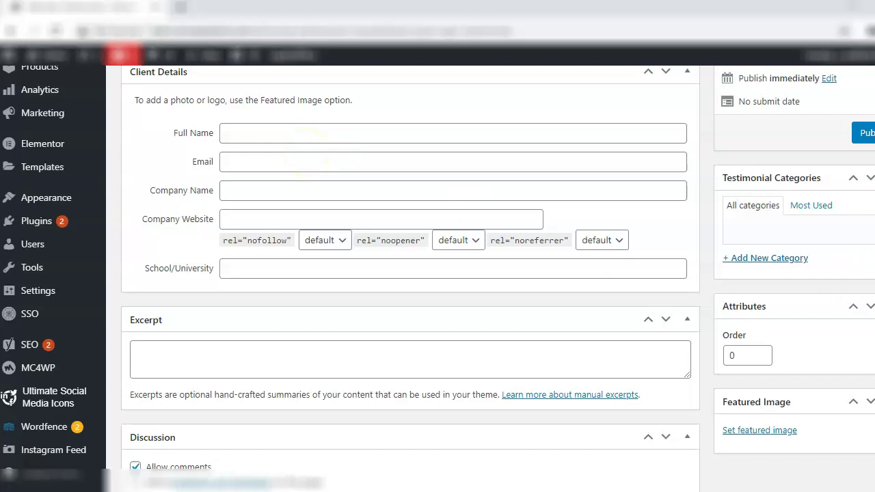
pyautogui.scroll(4, 437, 207)
pyautogui.scroll(1, 410, 273)
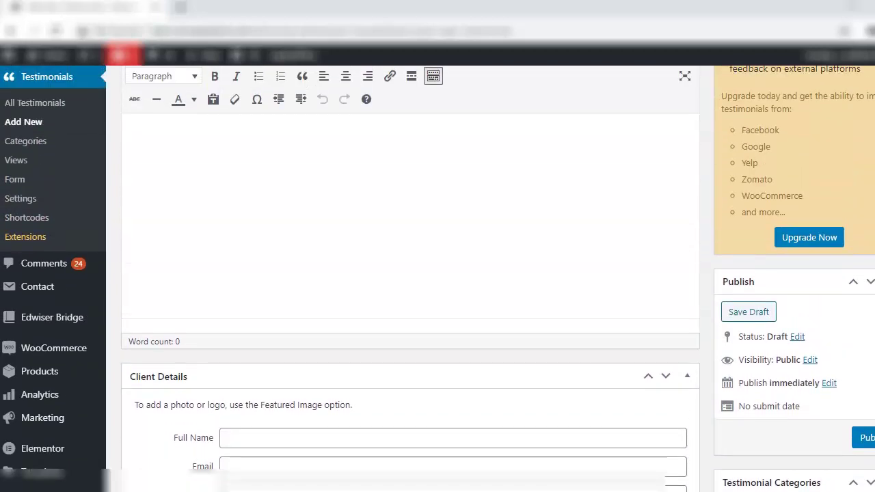
pyautogui.scroll(-5, 410, 274)
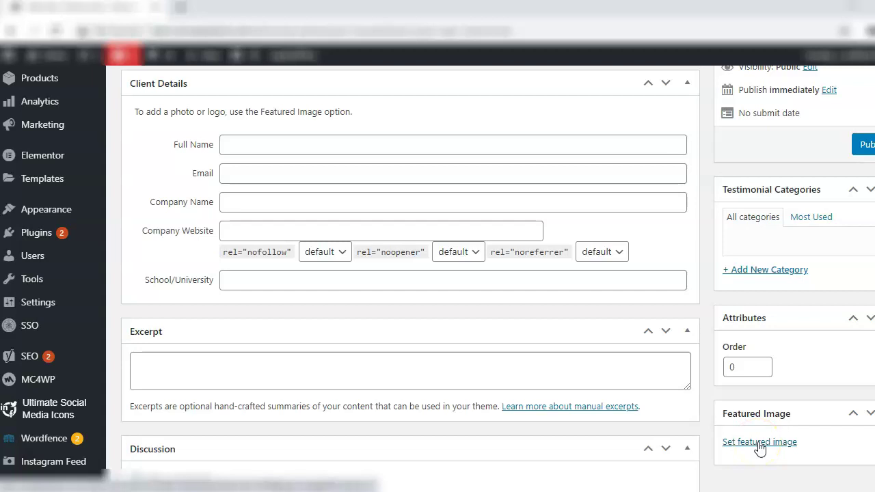
pyautogui.scroll(4, 764, 445)
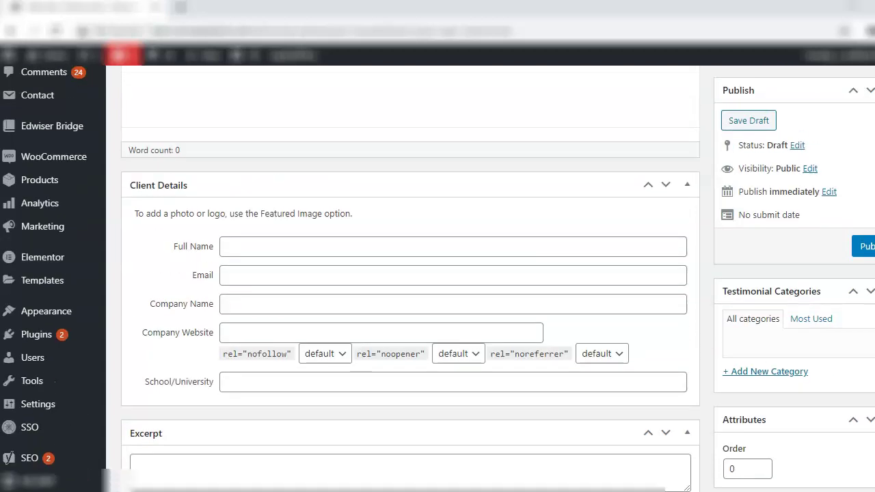
pyautogui.scroll(1, 411, 273)
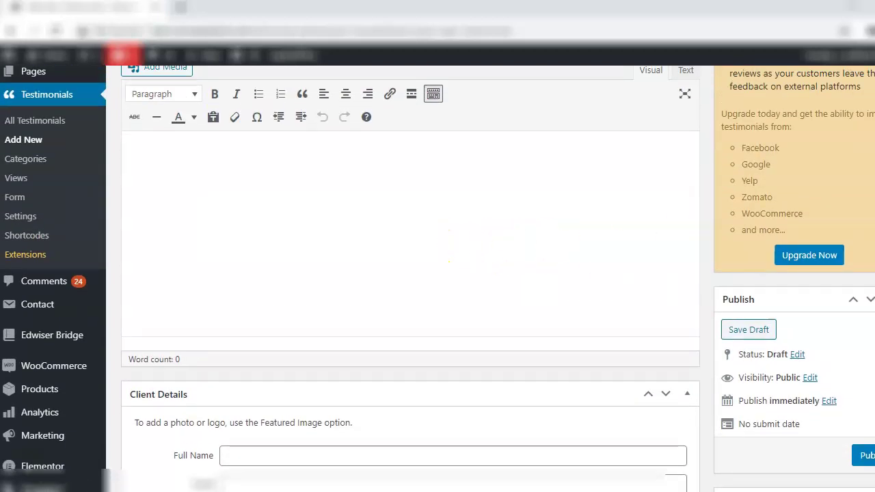
pyautogui.scroll(2, 449, 253)
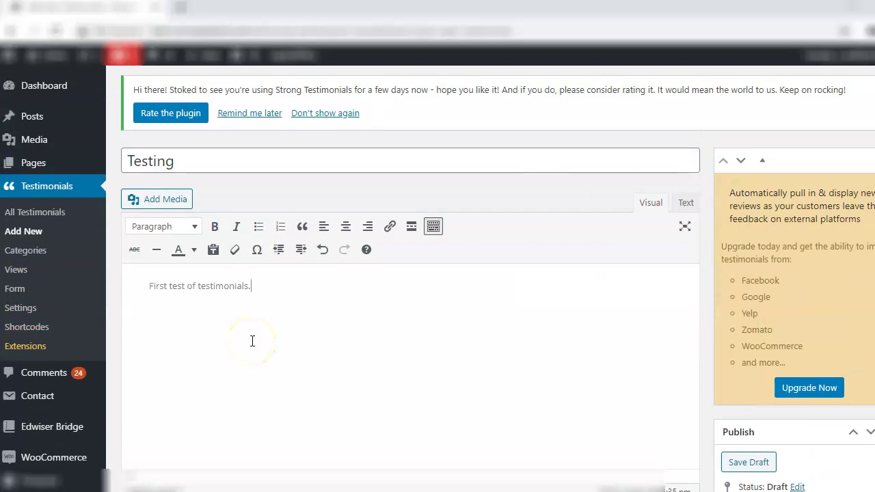
pyautogui.click(385, 329)
pyautogui.scroll(-6, 438, 274)
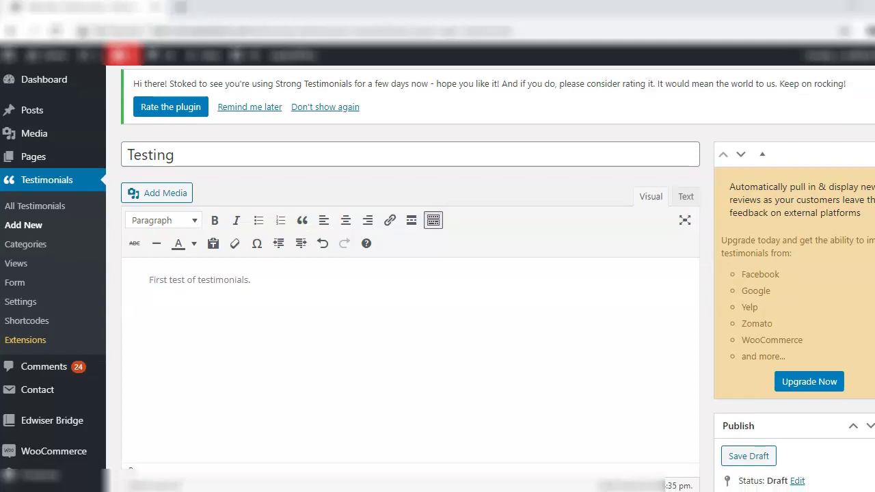
pyautogui.scroll(-1, 438, 273)
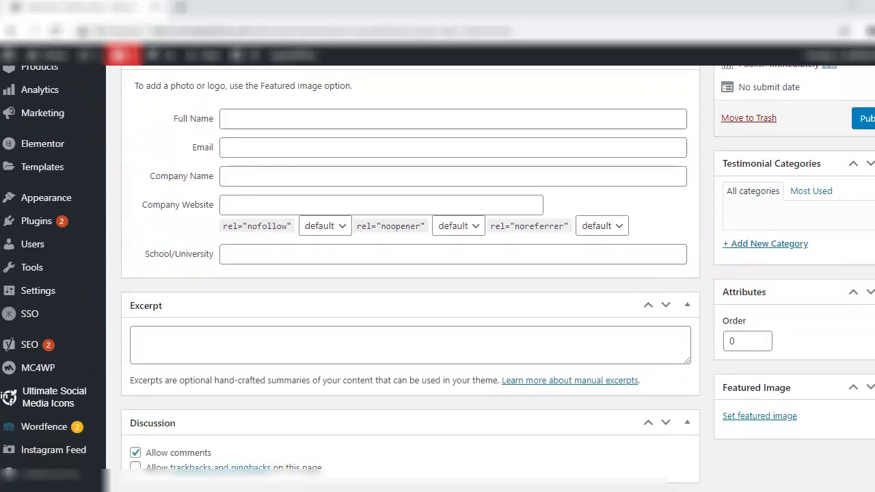
pyautogui.click(502, 126)
# Enter the client's full name and e-mail address in Client Details
pyautogui.write('Harshita')
pyautogui.press('Tab')
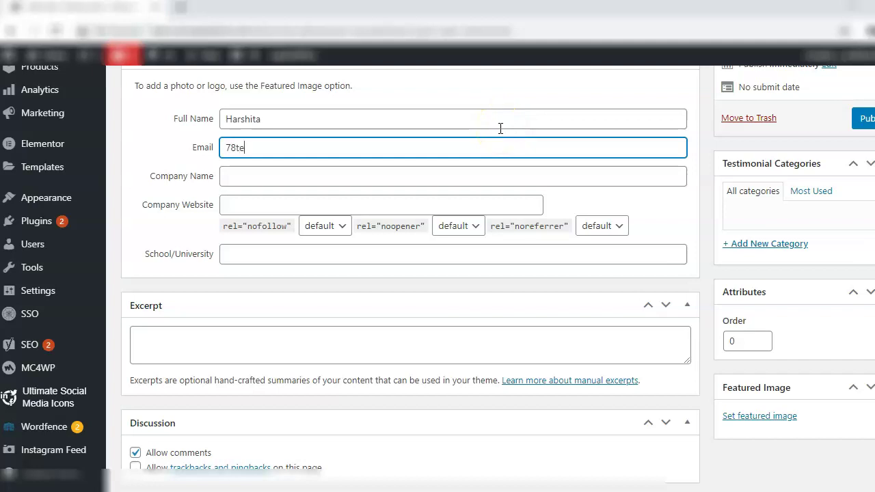
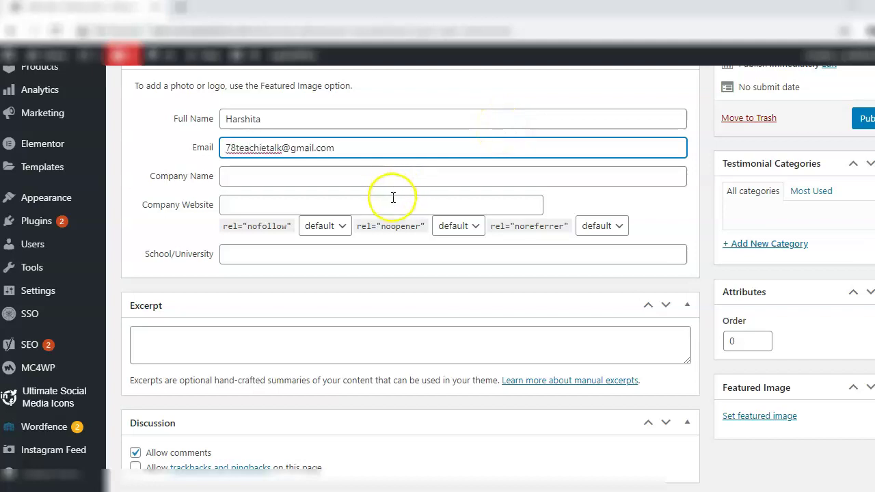
pyautogui.click(247, 259)
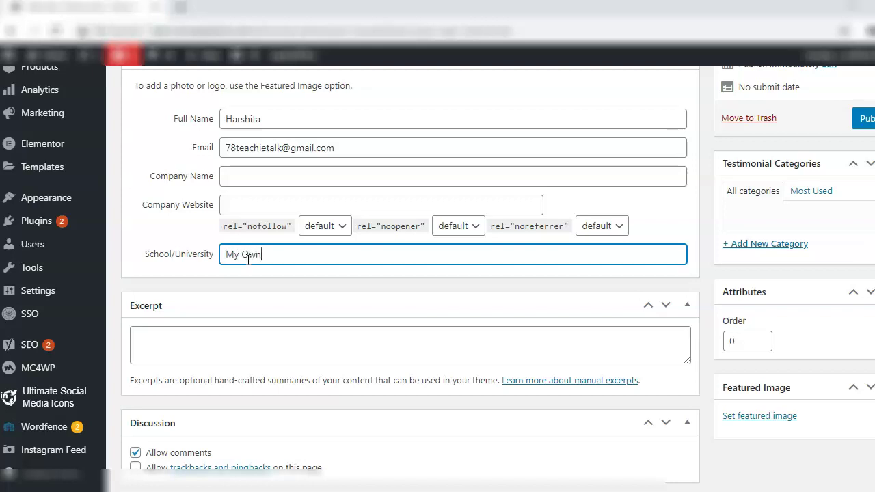
# Set team3.jpg as the featured image, disable comments, and publish 'Testing'
pyautogui.click(738, 417)
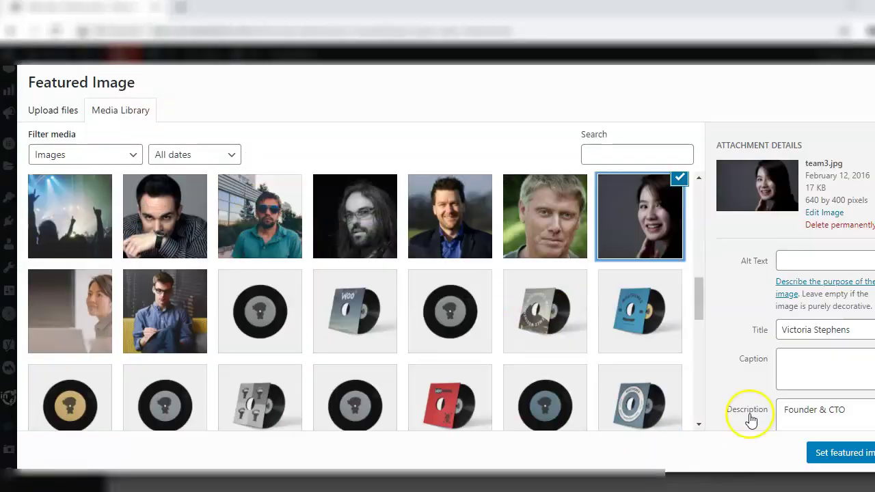
pyautogui.click(809, 456)
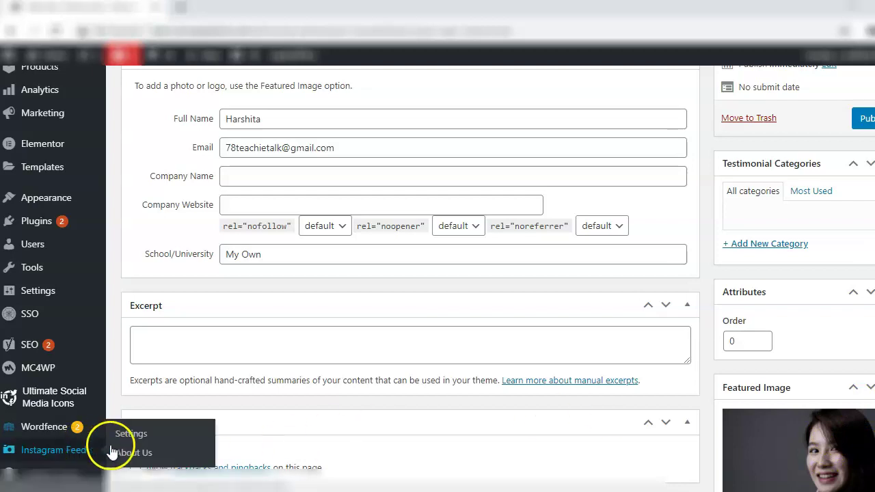
pyautogui.click(136, 454)
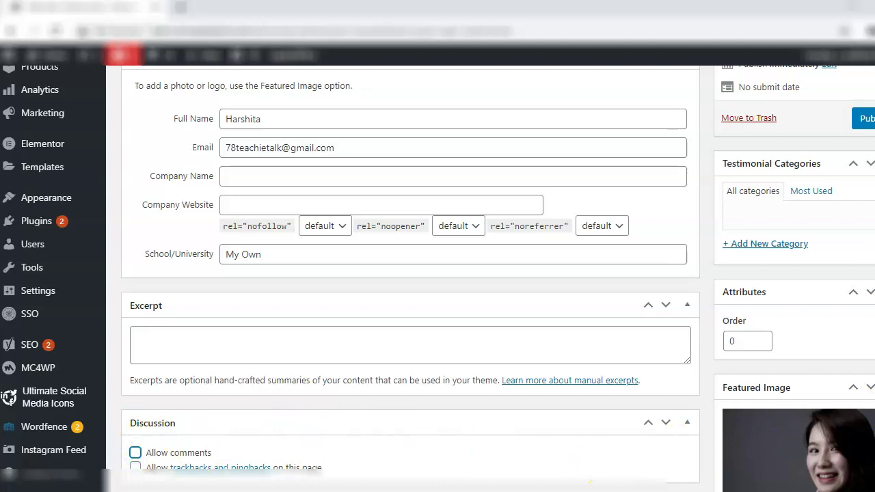
pyautogui.scroll(-3, 410, 274)
pyautogui.scroll(3, 863, 366)
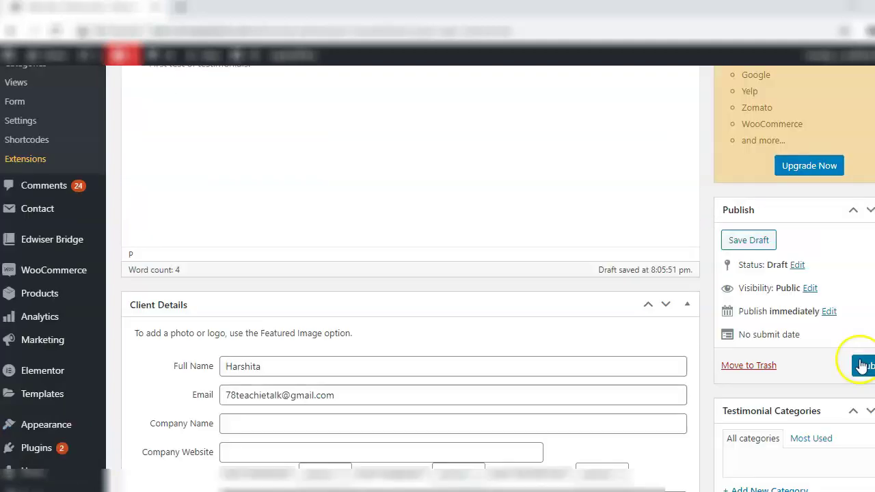
pyautogui.click(863, 366)
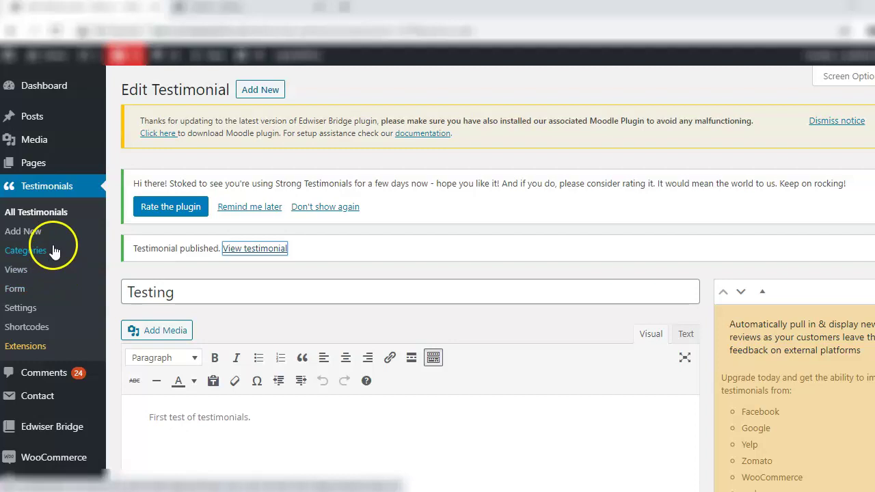
# Select the Home Page view's [testimonial_view id="2"] shortcode and open All Pages in a new tab
pyautogui.click(16, 269)
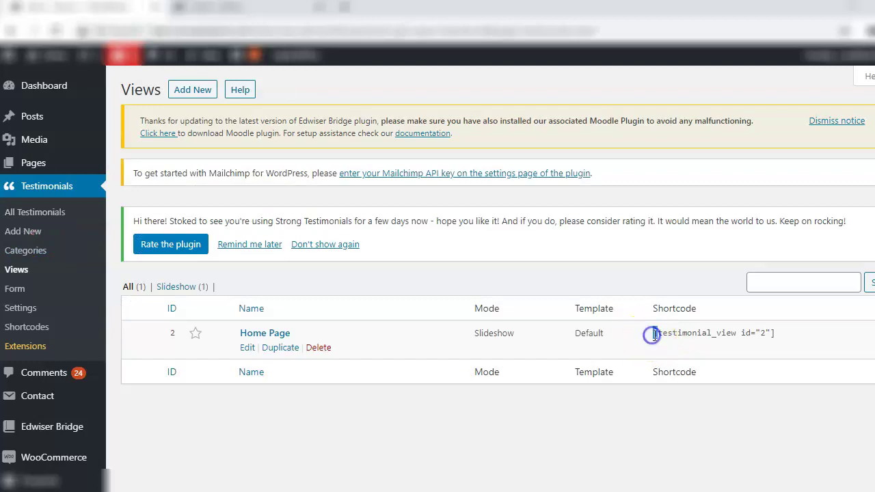
pyautogui.moveTo(653, 335); pyautogui.dragTo(776, 344)
pyautogui.hotkey('ctrl', 'c')
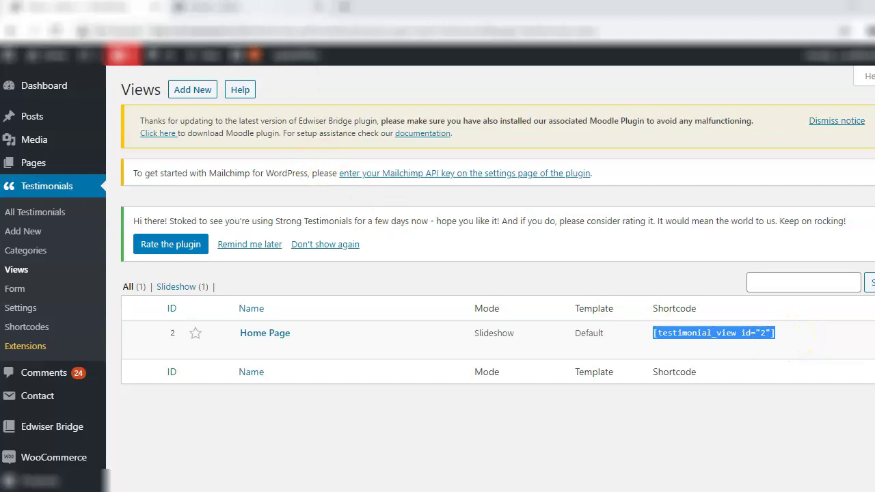
pyautogui.moveTo(206, 7)
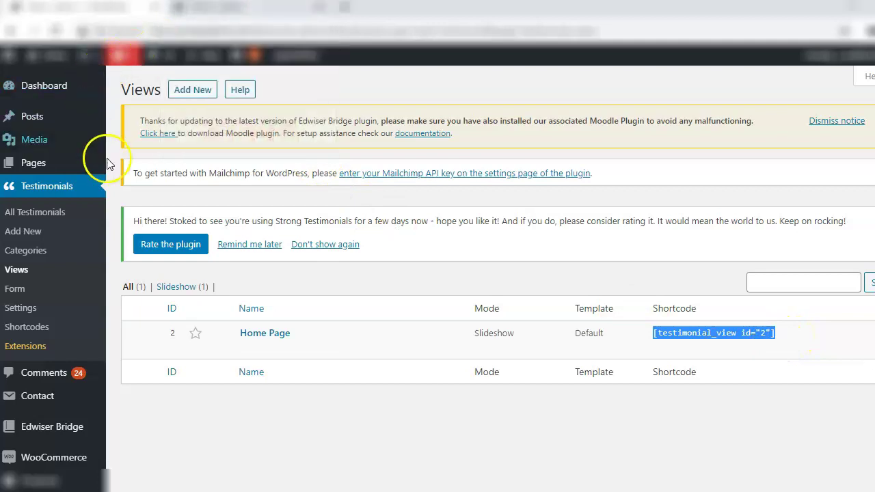
pyautogui.moveTo(62, 166)
pyautogui.rightClick(135, 169)
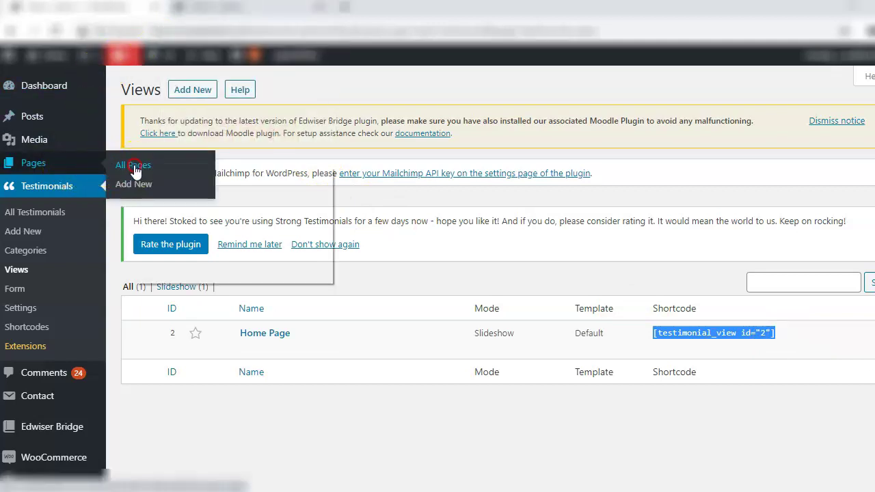
pyautogui.click(153, 177)
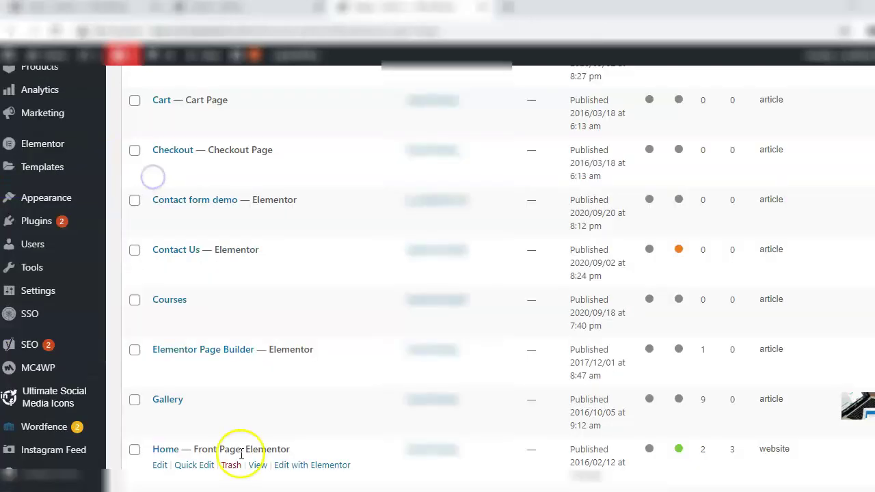
# Embed [testimonial_view id="2"] in a Shortcode widget below the Home page's icons row
pyautogui.click(297, 466)
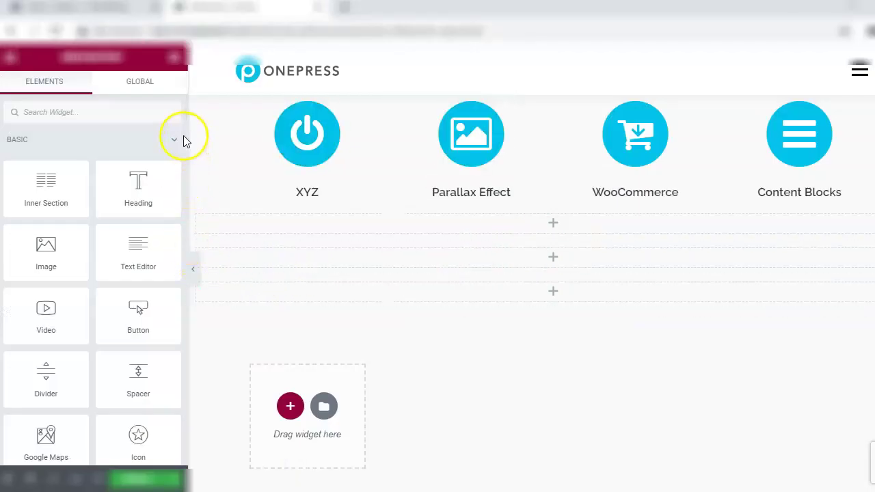
pyautogui.moveTo(183, 138); pyautogui.dragTo(182, 412)
pyautogui.click(140, 299)
pyautogui.moveTo(139, 301); pyautogui.dragTo(299, 225)
pyautogui.click(134, 211)
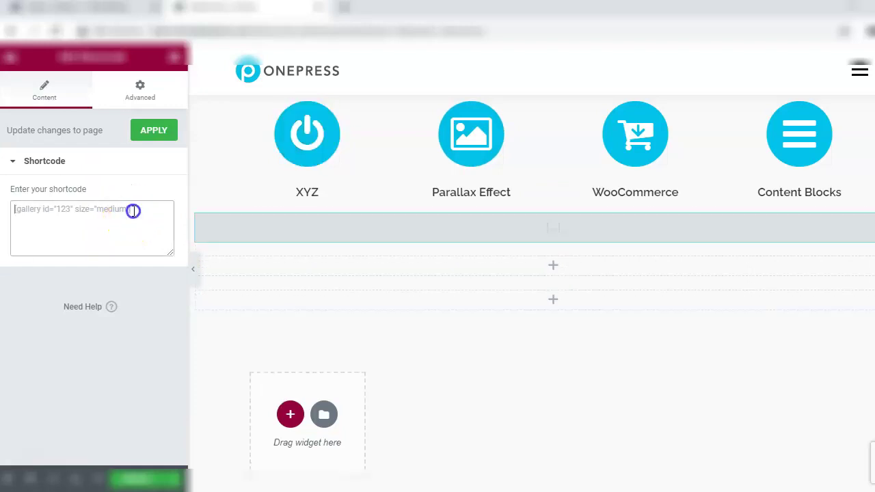
pyautogui.hotkey('ctrl', 'v')
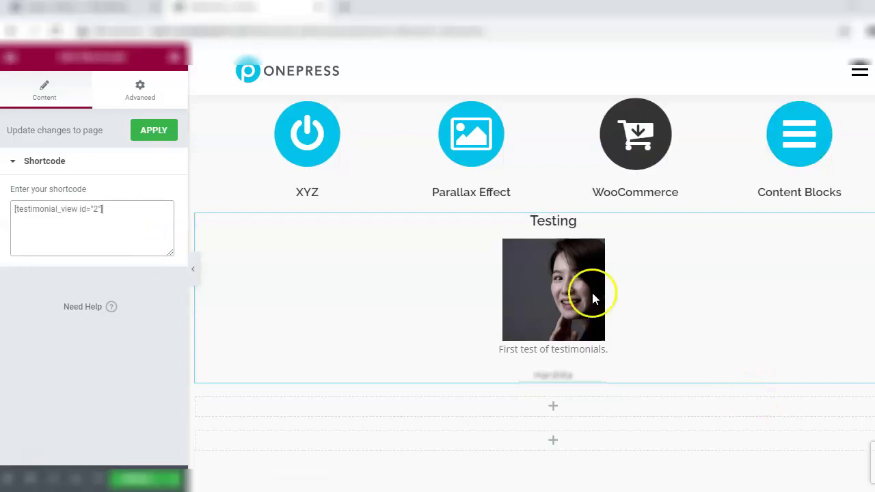
pyautogui.click(161, 140)
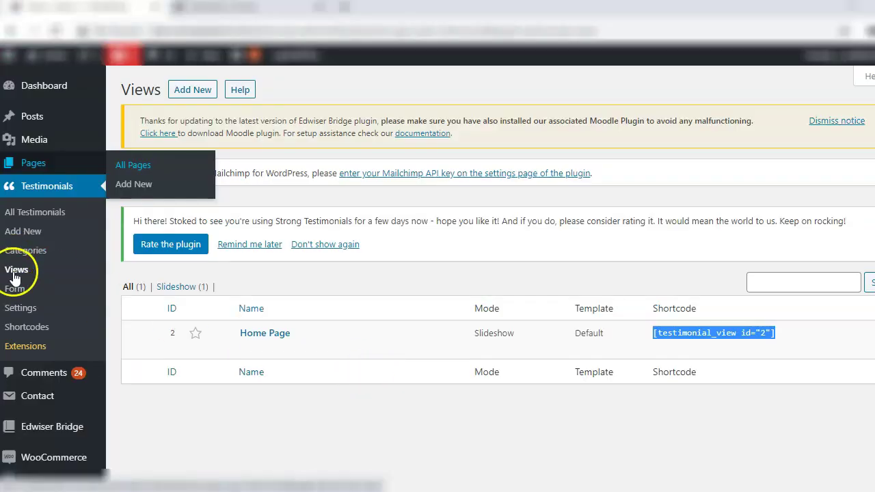
# Change the Home Page view's template from Default to Modern and save the view
pyautogui.click(249, 350)
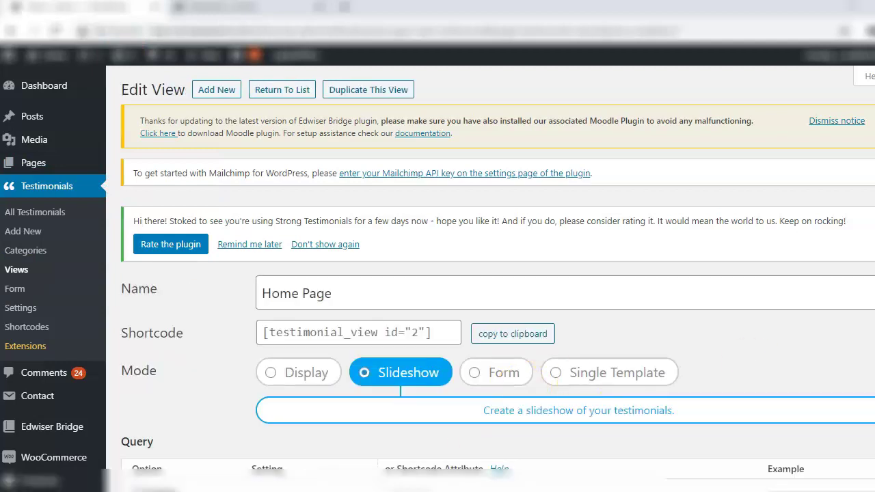
pyautogui.scroll(-10, 751, 367)
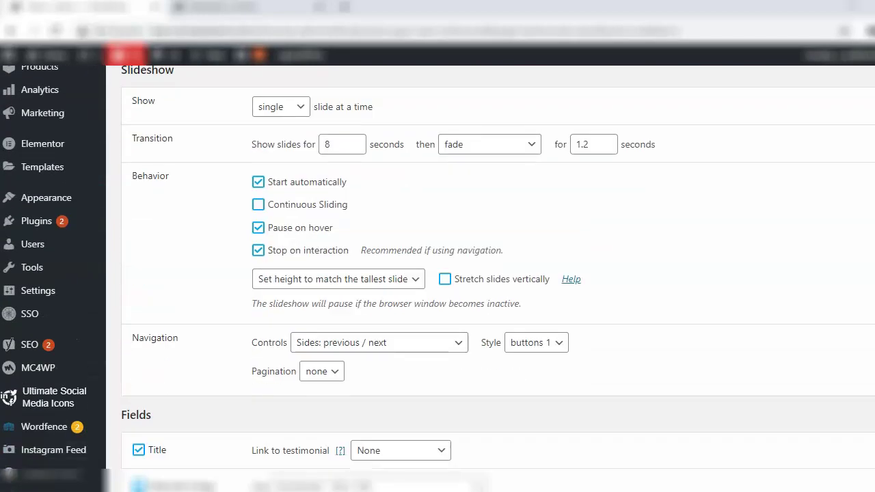
pyautogui.scroll(-8, 862, 256)
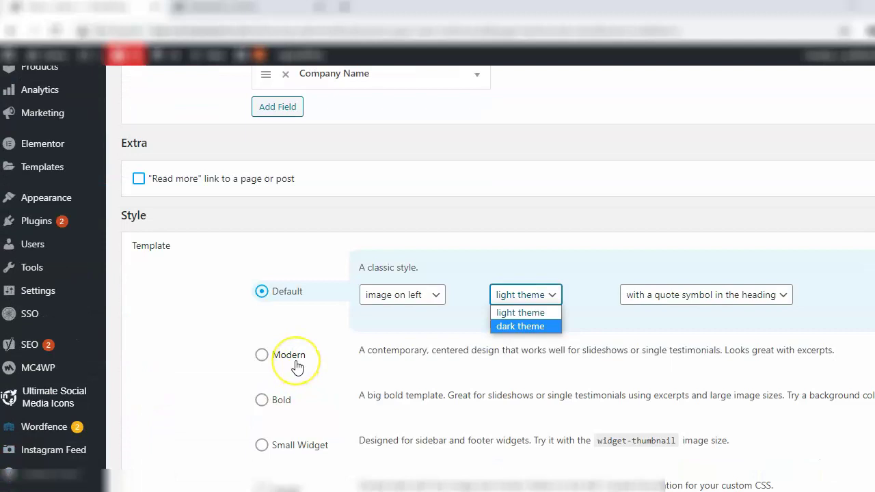
pyautogui.click(292, 360)
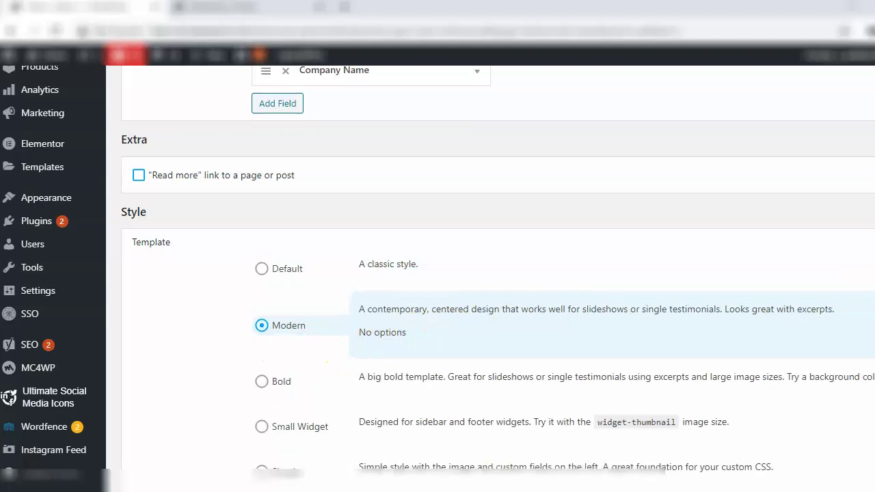
pyautogui.scroll(-8, 380, 437)
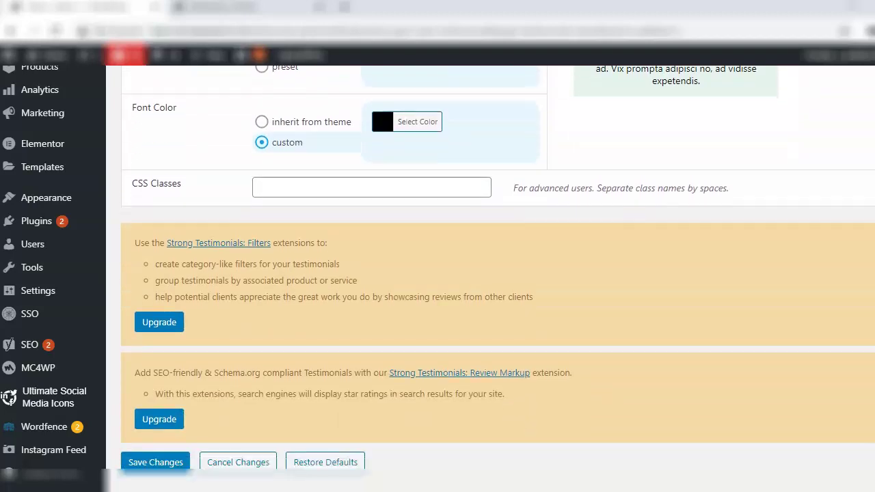
pyautogui.click(156, 426)
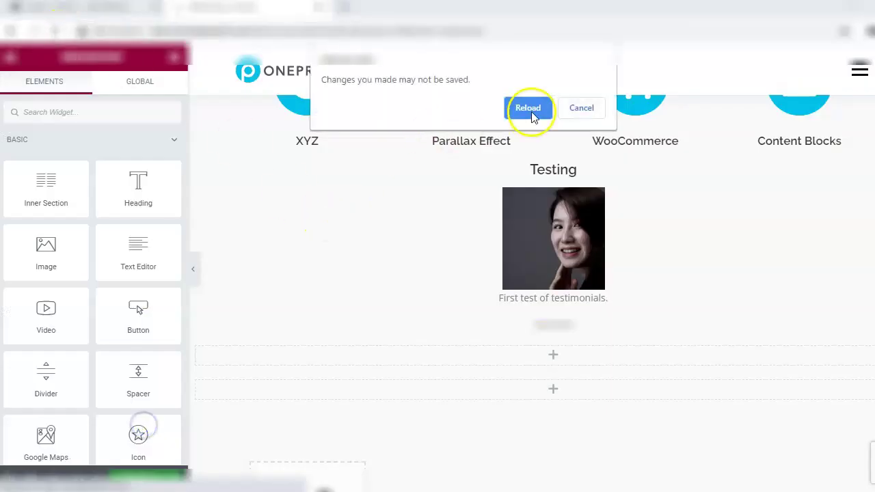
# Reload the Elementor page and deselect the section to review the restyled testimonial
pyautogui.click(595, 111)
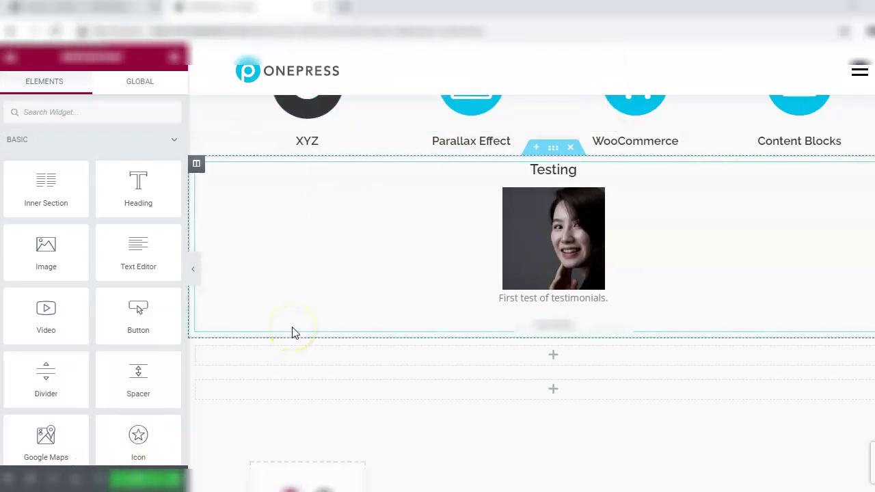
pyautogui.click(289, 303)
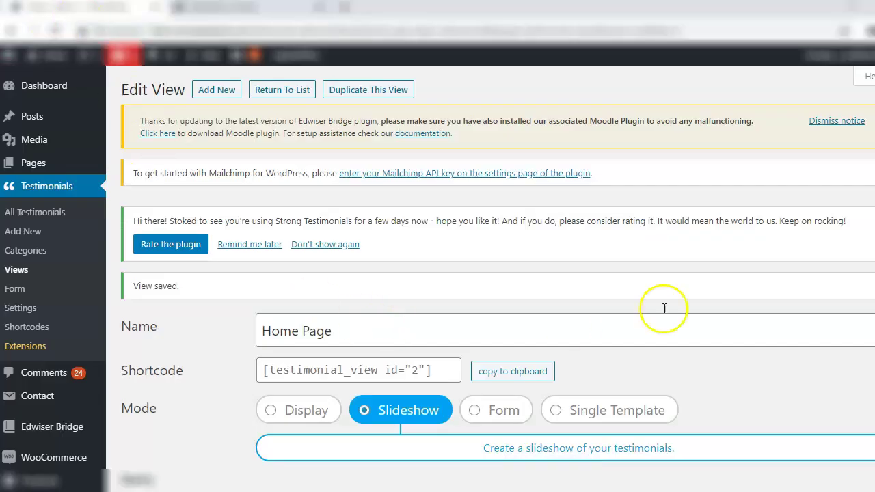
# Switch the Home Page slideshow view to the Bold template, save, and reload the Elementor preview
pyautogui.scroll(-10, 868, 344)
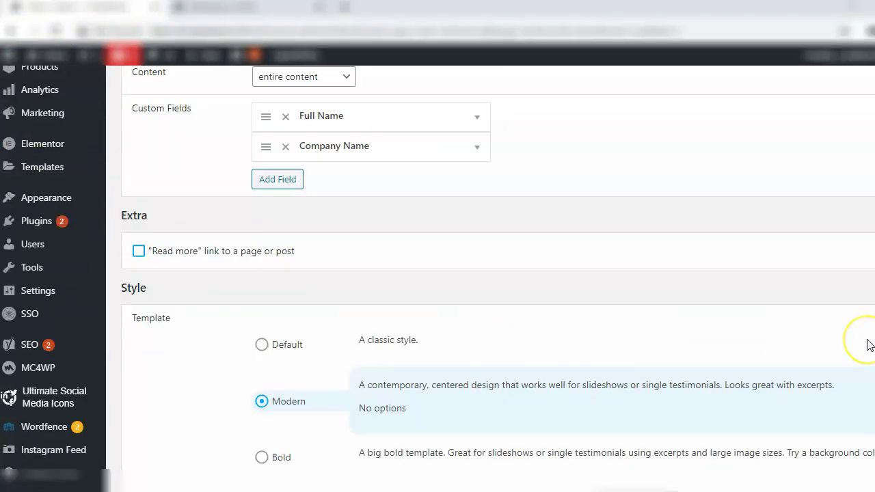
pyautogui.scroll(-3, 868, 344)
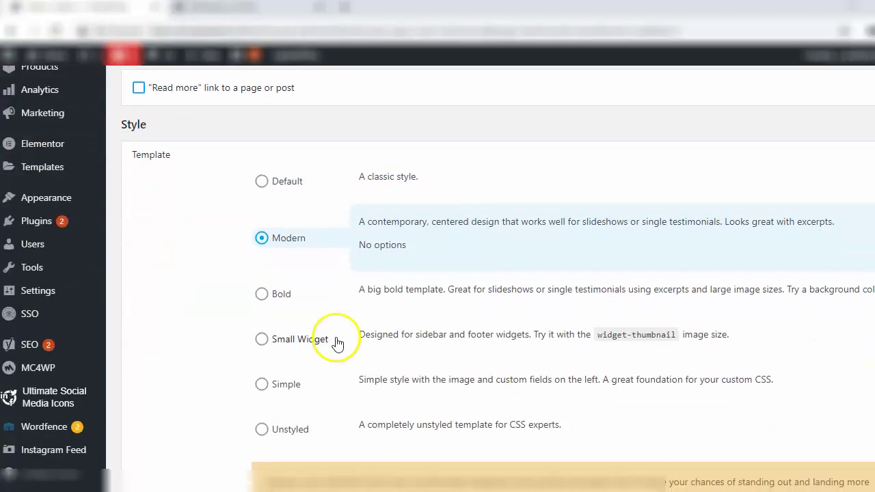
pyautogui.click(262, 294)
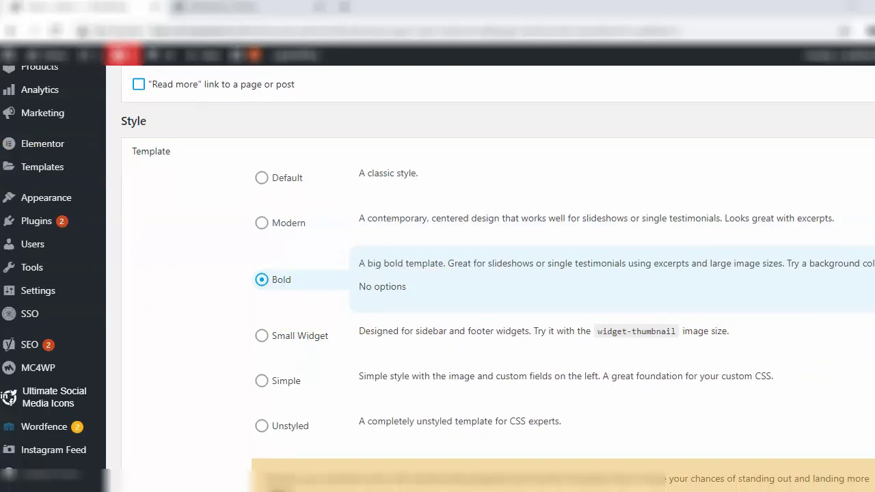
pyautogui.scroll(-10, 497, 277)
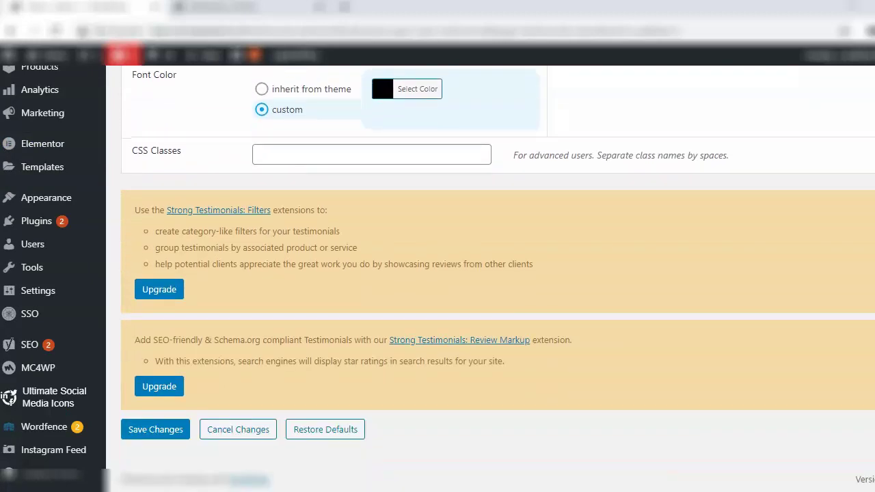
pyautogui.click(134, 431)
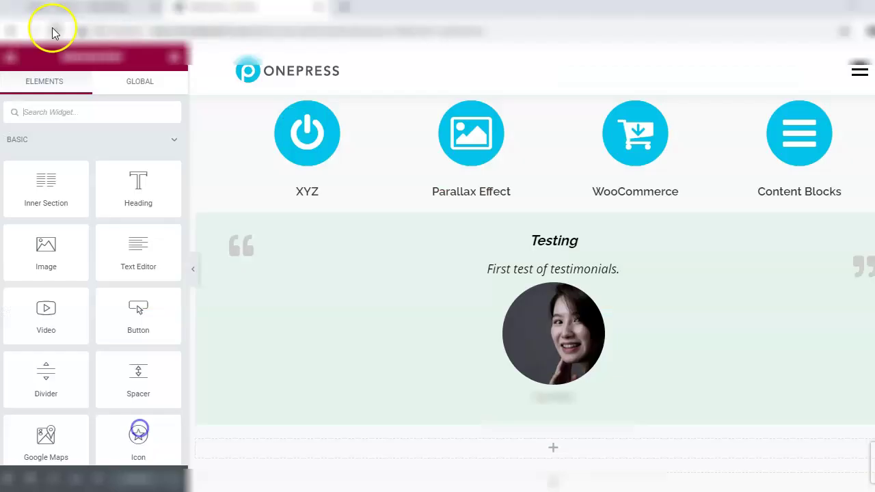
pyautogui.click(53, 28)
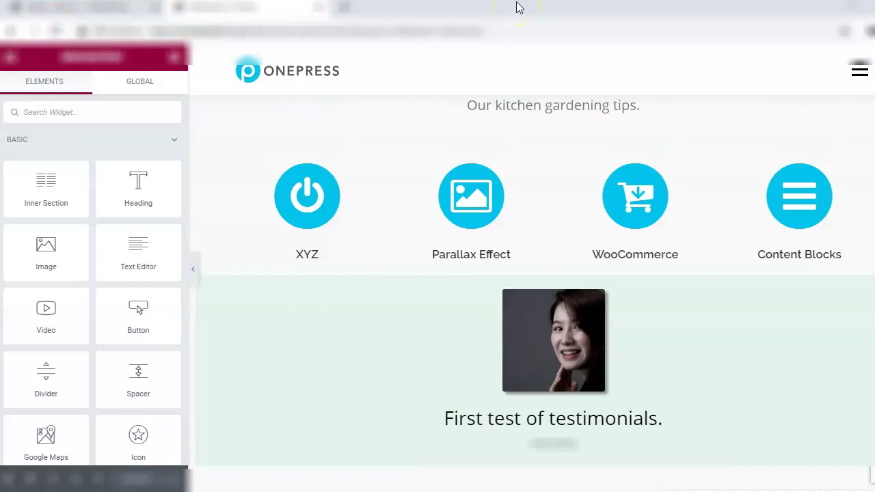
# Set the view's template back to Modern and save the change
pyautogui.click(97, 9)
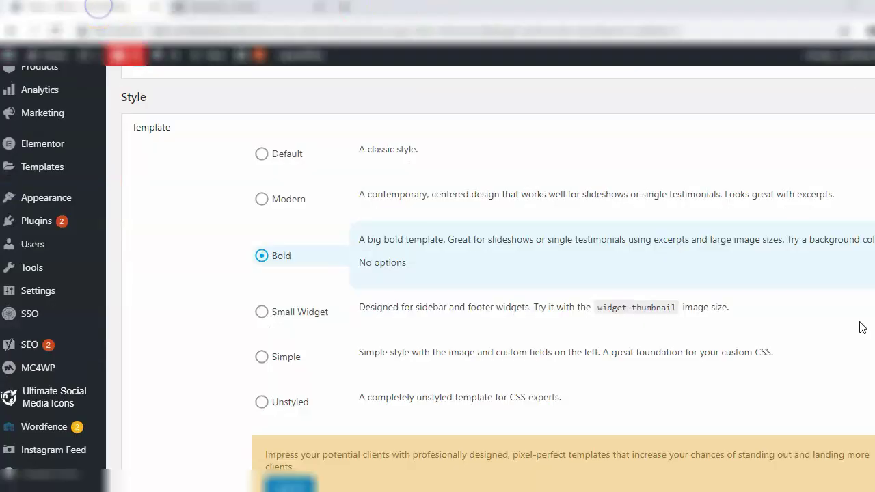
pyautogui.click(275, 205)
pyautogui.scroll(-10, 478, 274)
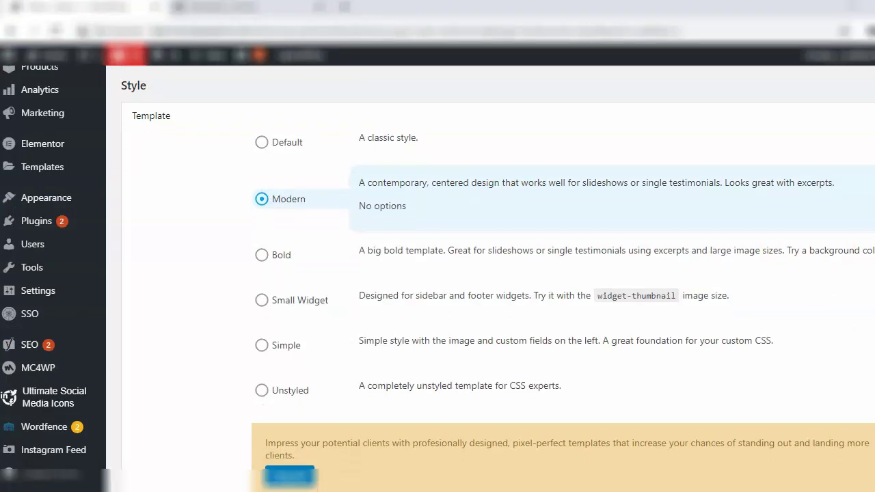
pyautogui.click(152, 430)
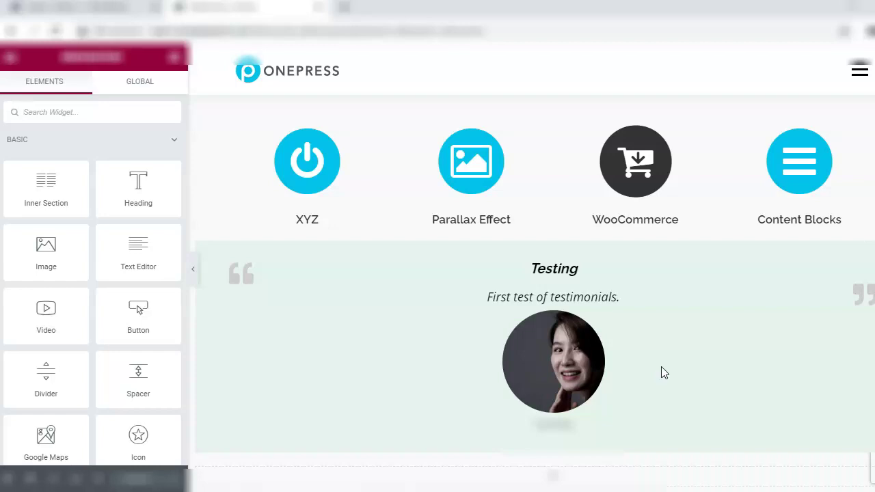
# Look over the Modern-styled Testing testimonial, then bring up the All Testimonials list
pyautogui.click(614, 344)
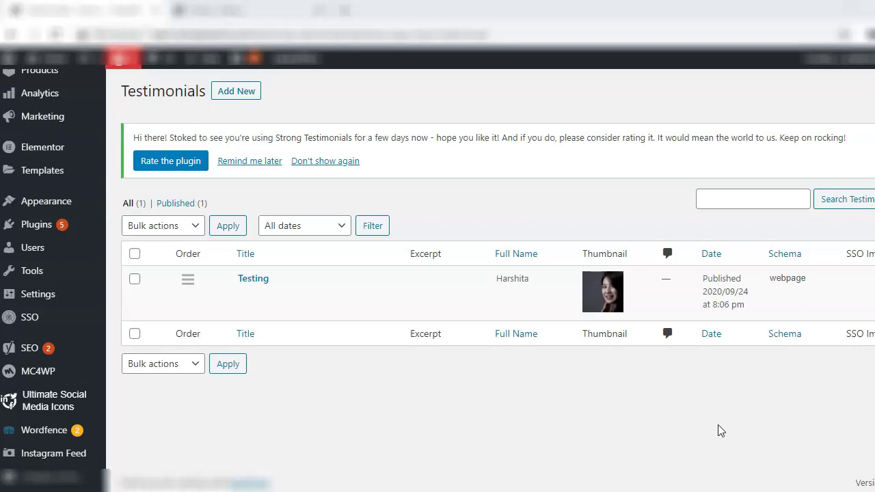
# Start a new view named 'Form for testimonials' and set it to Form mode
pyautogui.scroll(5, 41, 103)
pyautogui.click(52, 111)
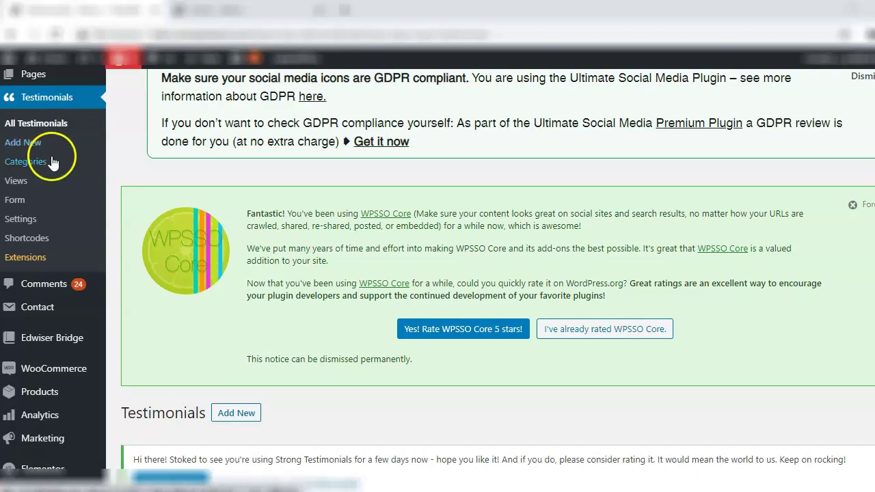
pyautogui.click(28, 183)
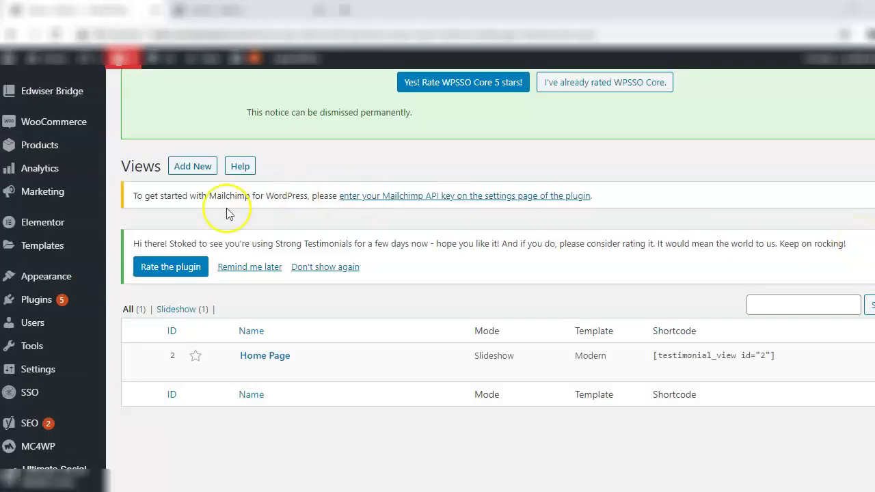
pyautogui.click(182, 171)
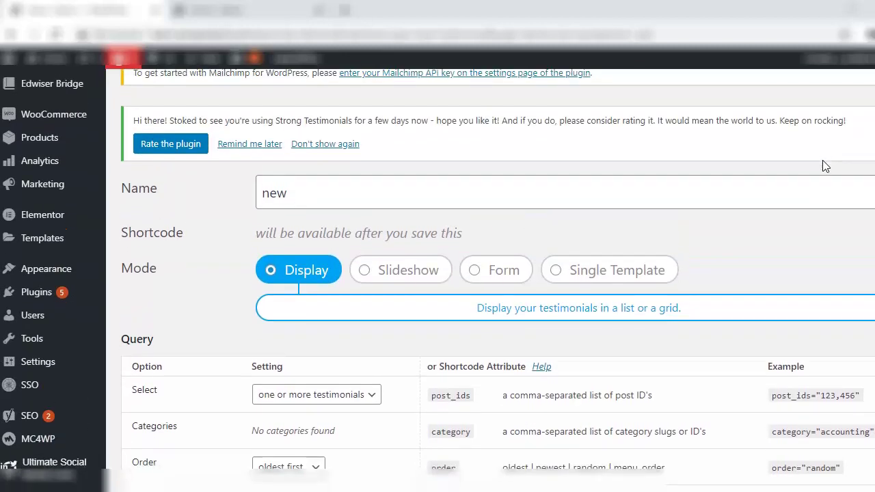
pyautogui.click(324, 198)
pyautogui.write('Form for testimonials')
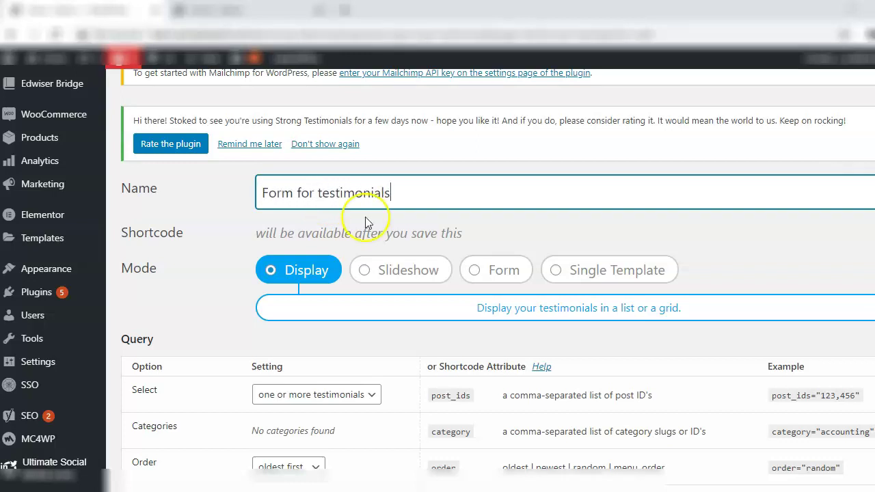
pyautogui.click(487, 268)
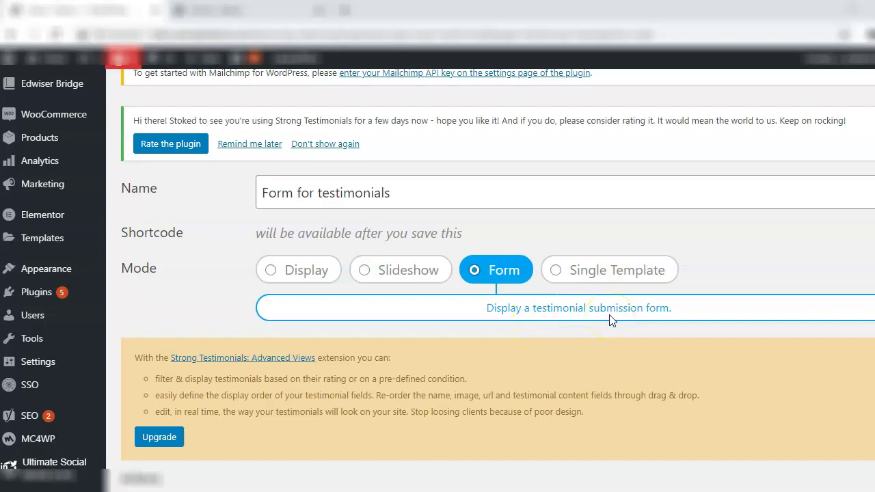
# Keep the Default Form light theme and save the view, which gets shortcode id 3
pyautogui.scroll(-2, 873, 267)
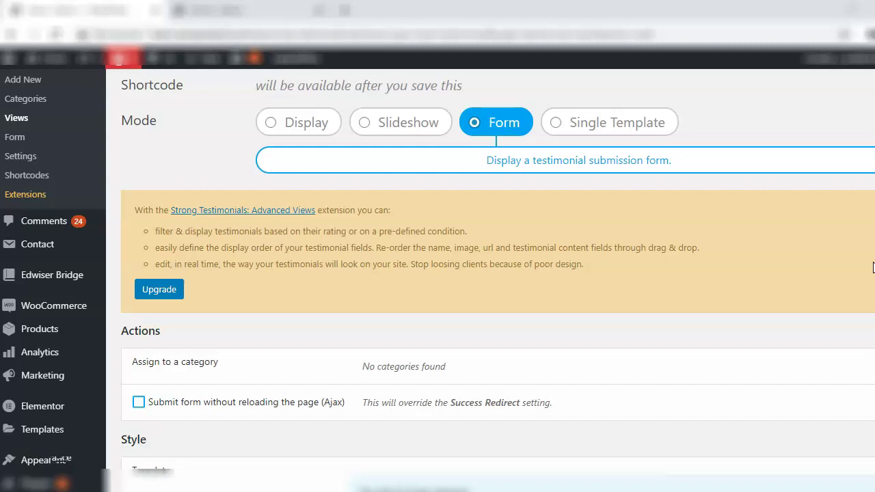
pyautogui.scroll(-4, 873, 267)
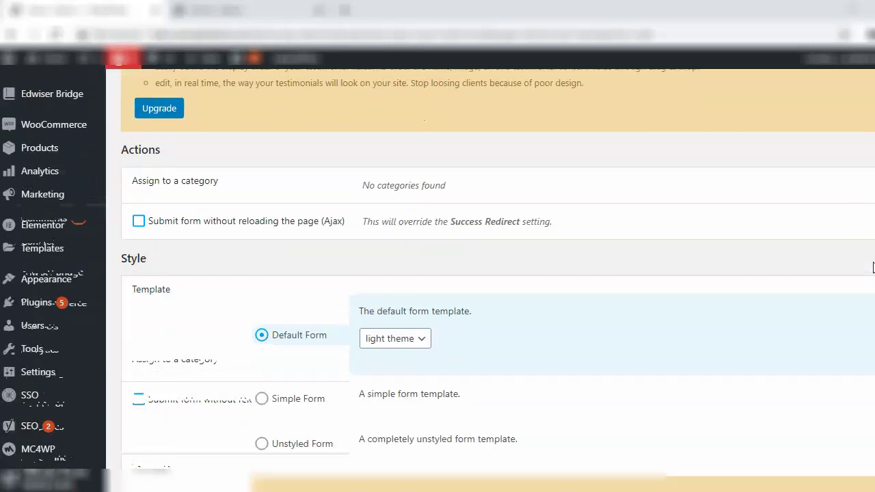
pyautogui.scroll(-2, 873, 267)
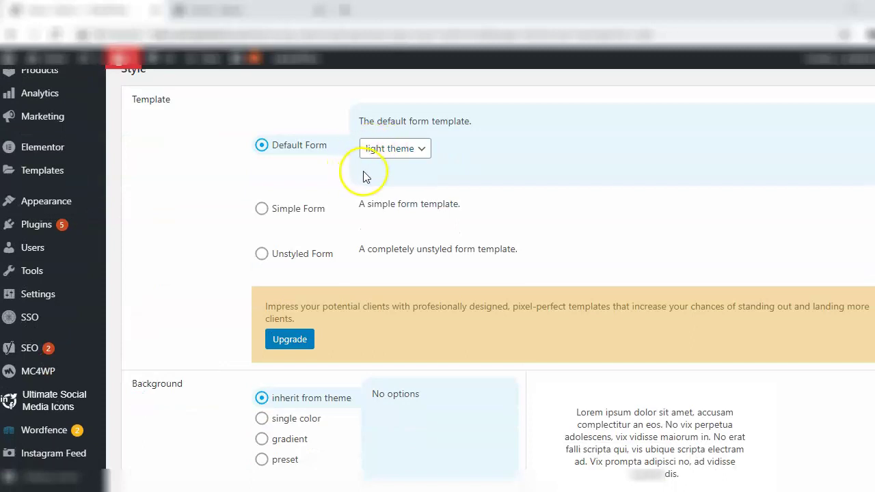
pyautogui.click(418, 152)
pyautogui.click(410, 170)
pyautogui.scroll(-4, 405, 169)
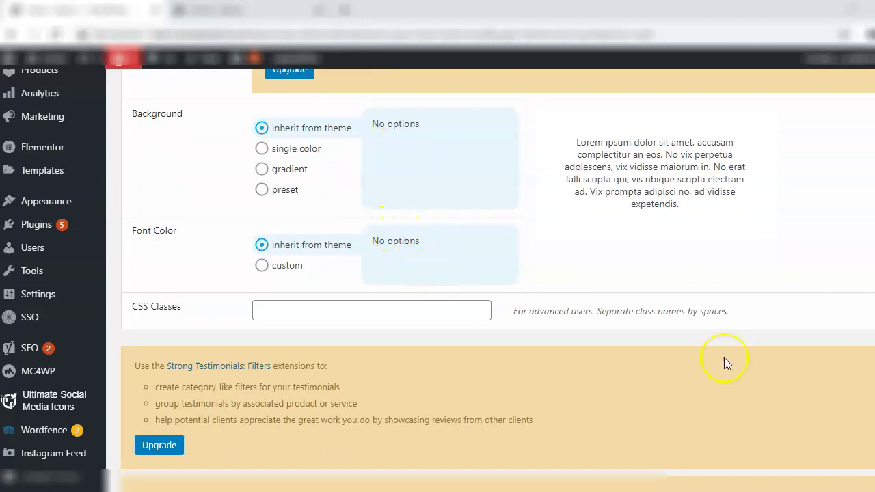
pyautogui.scroll(-2, 723, 361)
pyautogui.click(155, 433)
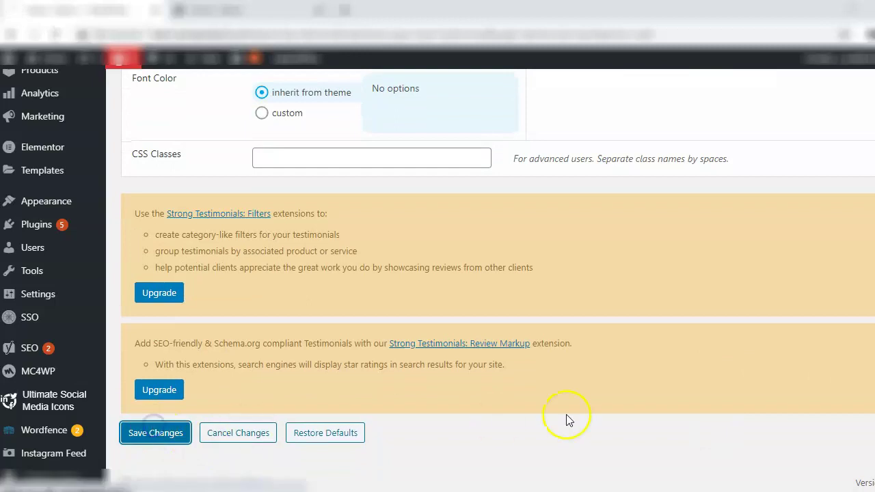
pyautogui.scroll(-2, 497, 280)
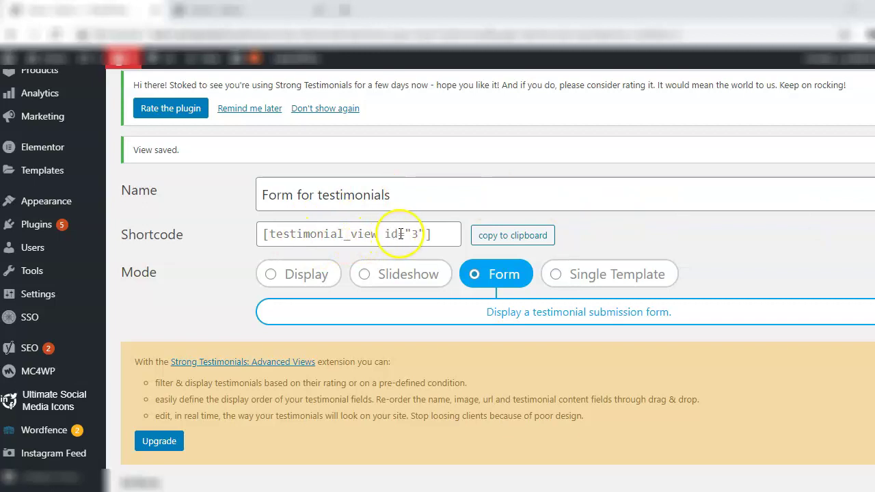
# Select the [testimonial_view id="3"] shortcode and open a new page in a separate tab
pyautogui.doubleClick(444, 234)
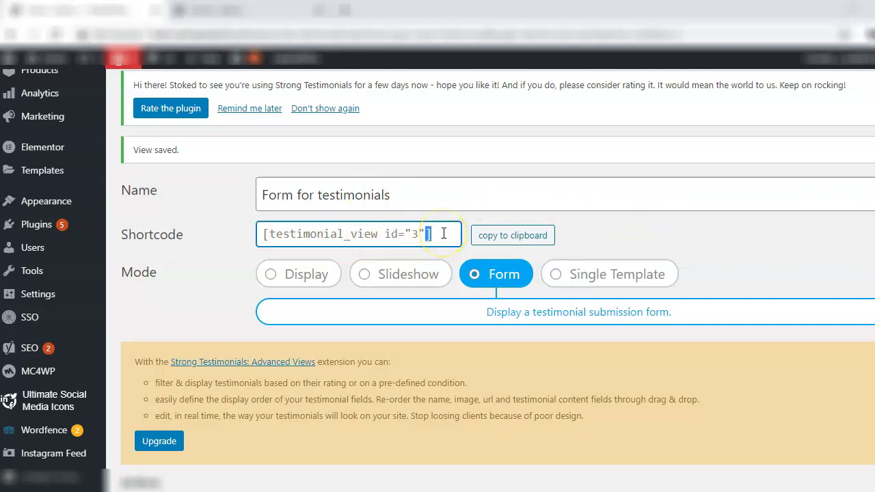
pyautogui.moveTo(443, 234); pyautogui.dragTo(335, 241)
pyautogui.hotkey('ctrl', 'c')
pyautogui.scroll(5, 335, 241)
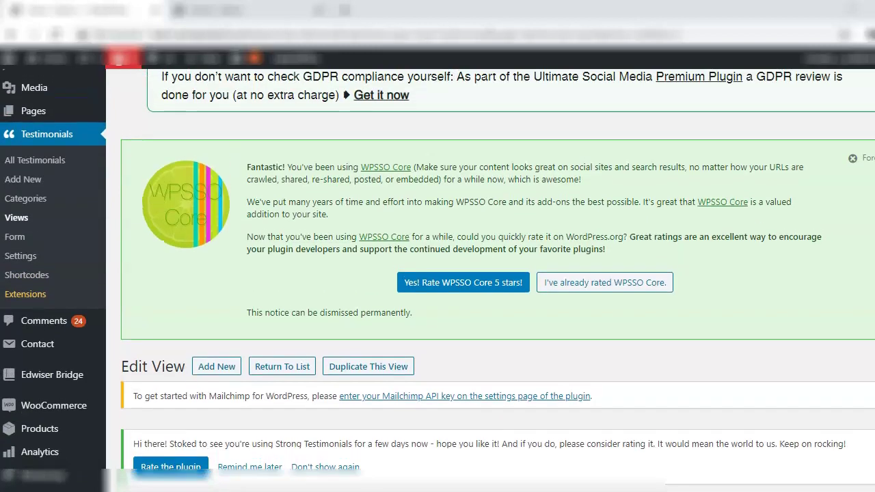
pyautogui.moveTo(34, 138)
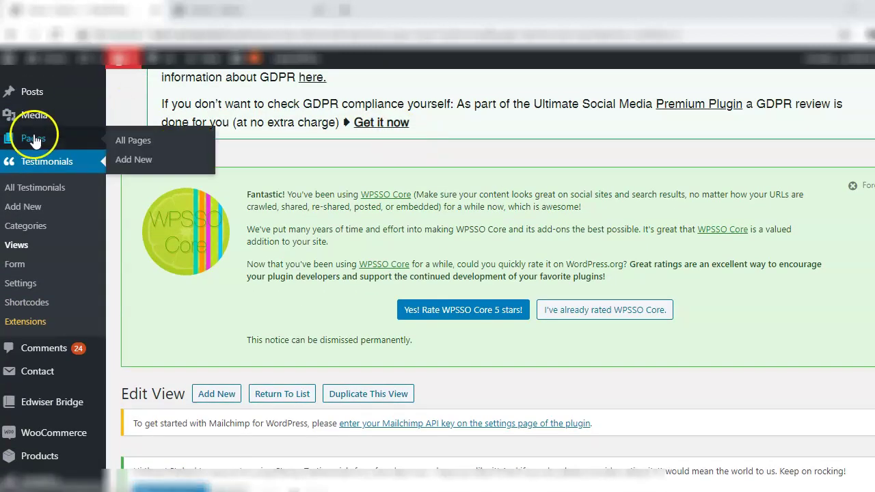
pyautogui.rightClick(129, 162)
pyautogui.click(157, 173)
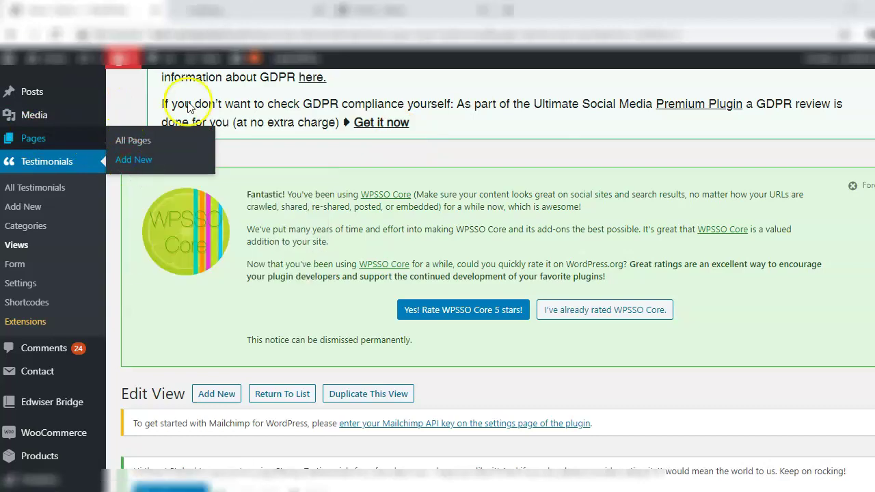
pyautogui.click(234, 8)
# Create the 'Testimonial Form' page with the pasted shortcode, publish it, and view it live
pyautogui.click(356, 146)
pyautogui.write('Tes')
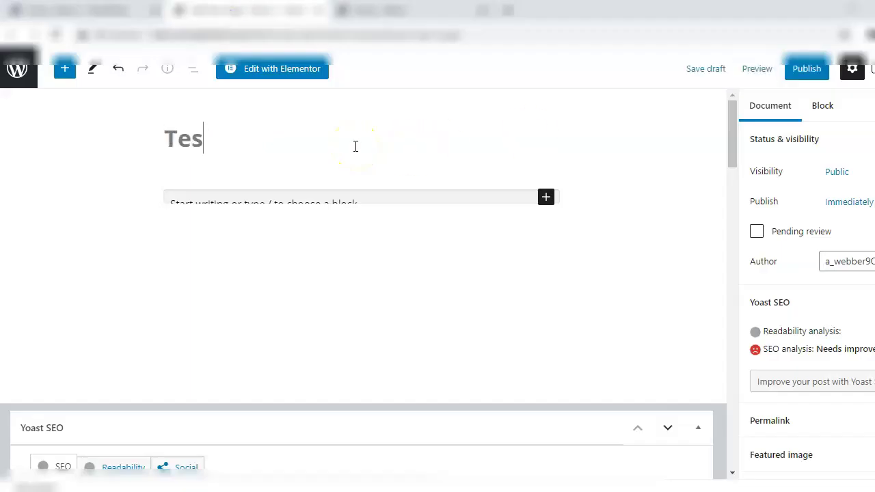
pyautogui.write('timonial Form')
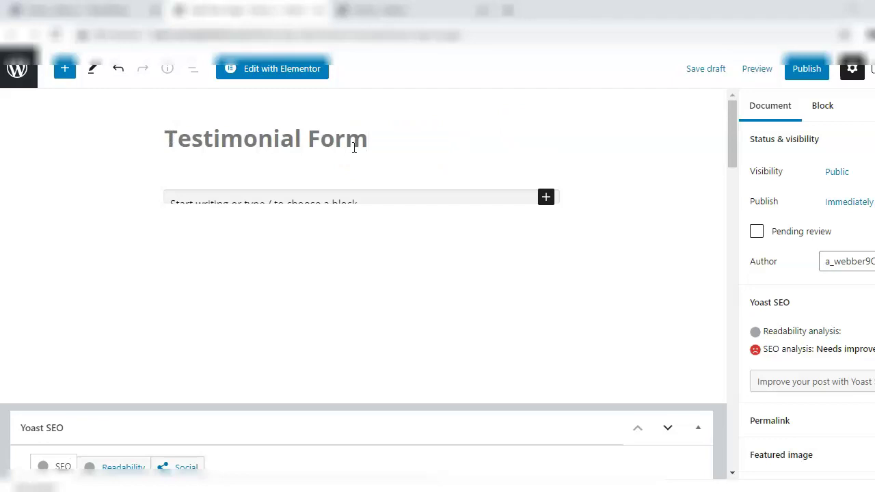
pyautogui.click(332, 198)
pyautogui.hotkey('ctrl', 'v')
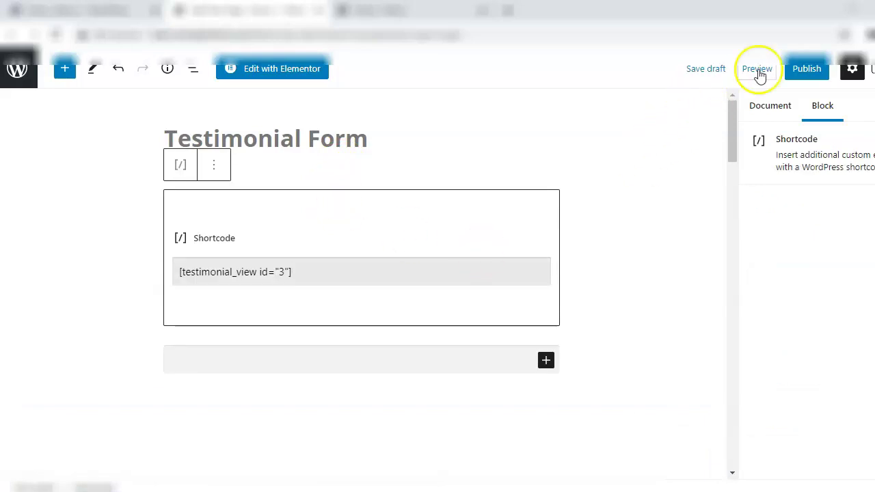
pyautogui.click(808, 68)
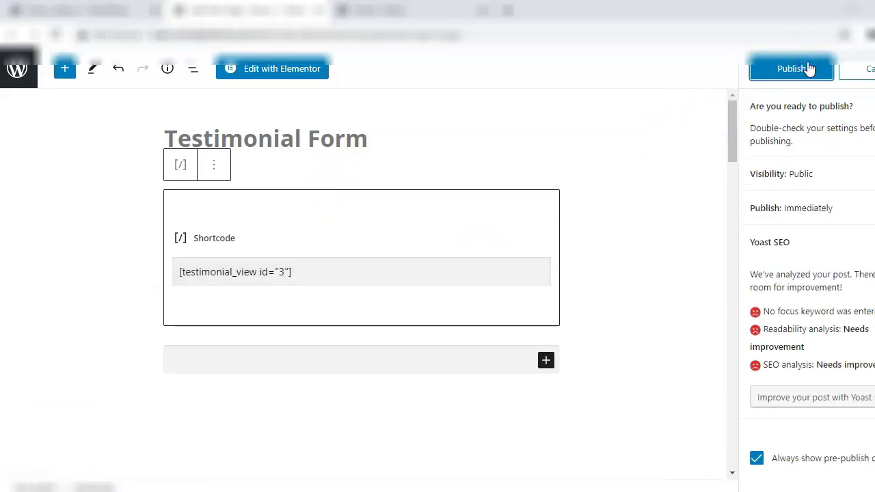
pyautogui.click(809, 68)
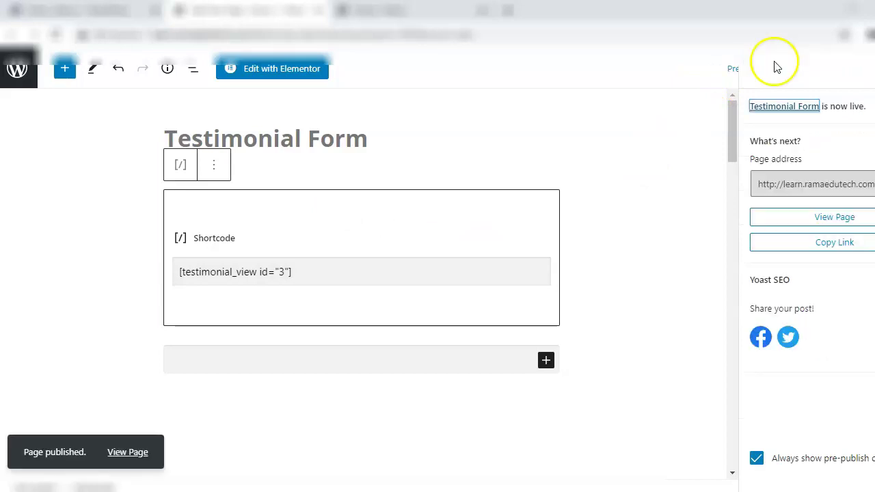
pyautogui.click(123, 454)
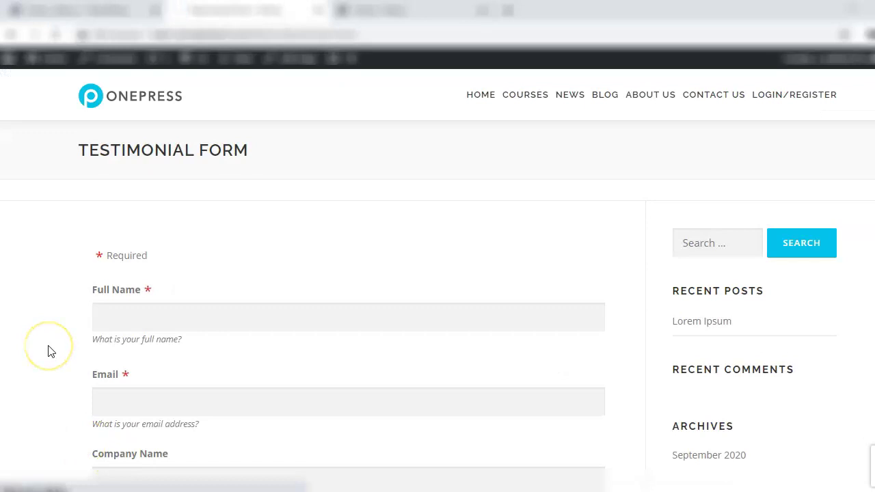
# Scroll through the published form's fields, then check the Testimonials Views list
pyautogui.scroll(-3, 48, 350)
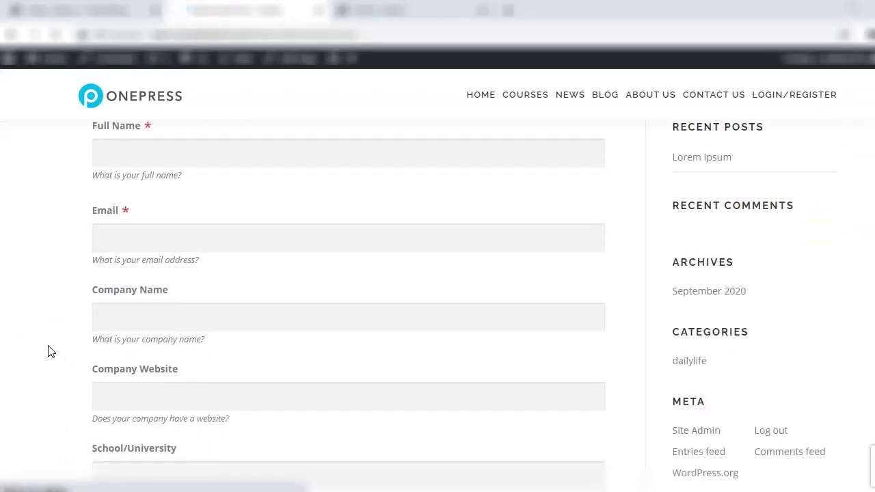
pyautogui.scroll(-3, 48, 351)
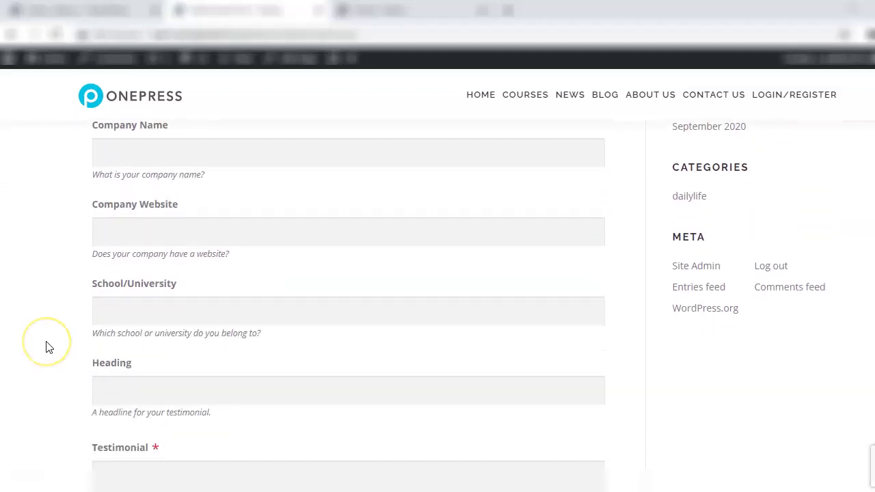
pyautogui.scroll(-5, 48, 348)
pyautogui.scroll(-2, 47, 347)
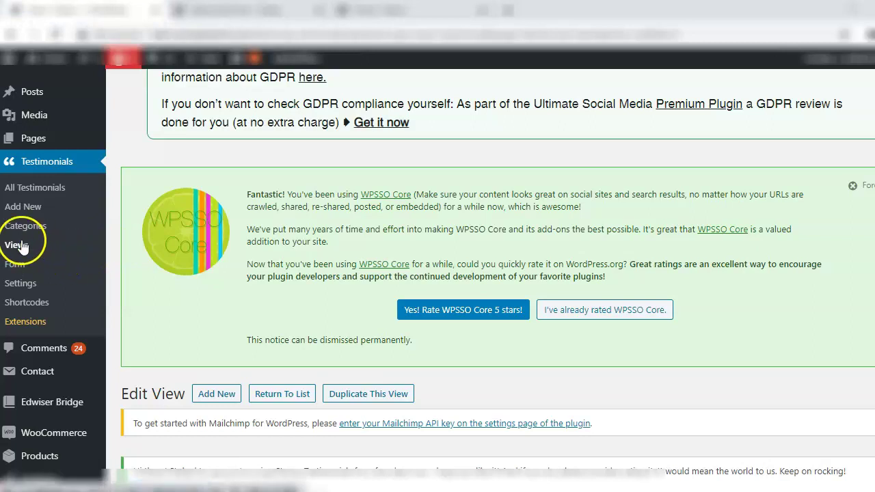
pyautogui.click(21, 244)
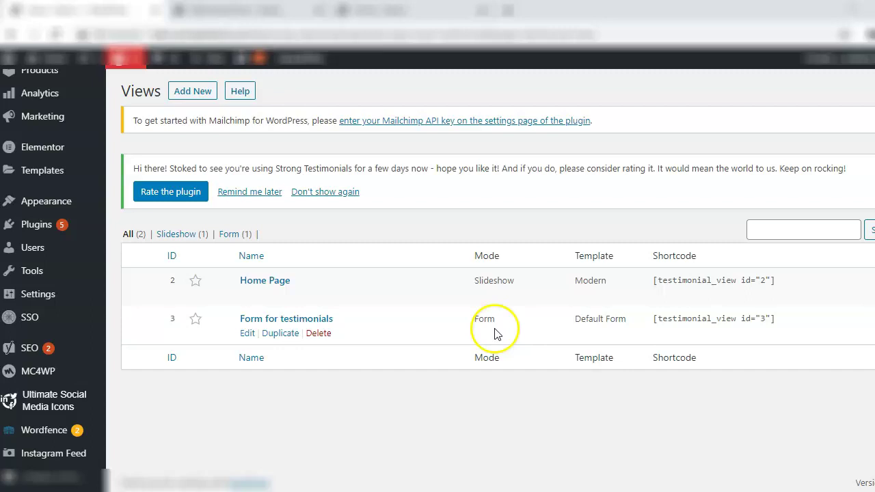
# Copy the Testimonial Form page URL and open it in a second browser window
pyautogui.click(385, 35)
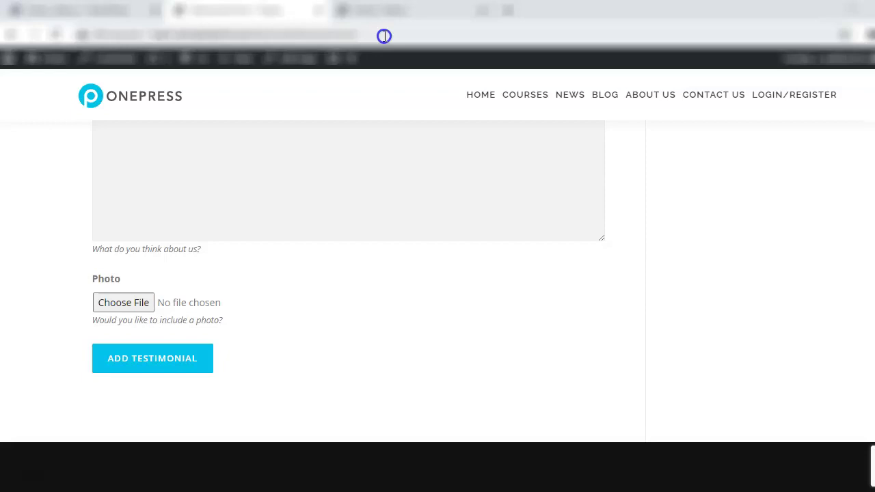
pyautogui.click(384, 36)
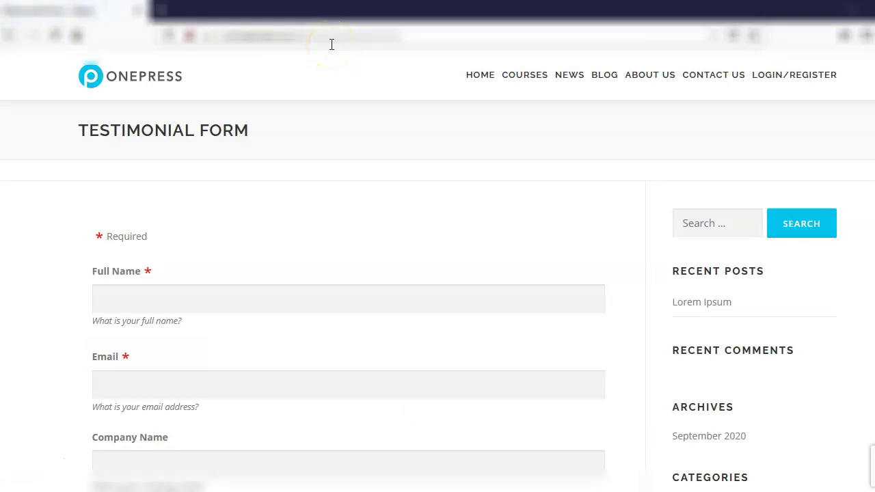
pyautogui.click(11, 279)
# Enter the visitor's name and e-mail, heading 'Nice Course', and text 'It was a nice course that I attended.'
pyautogui.scroll(-2, 12, 280)
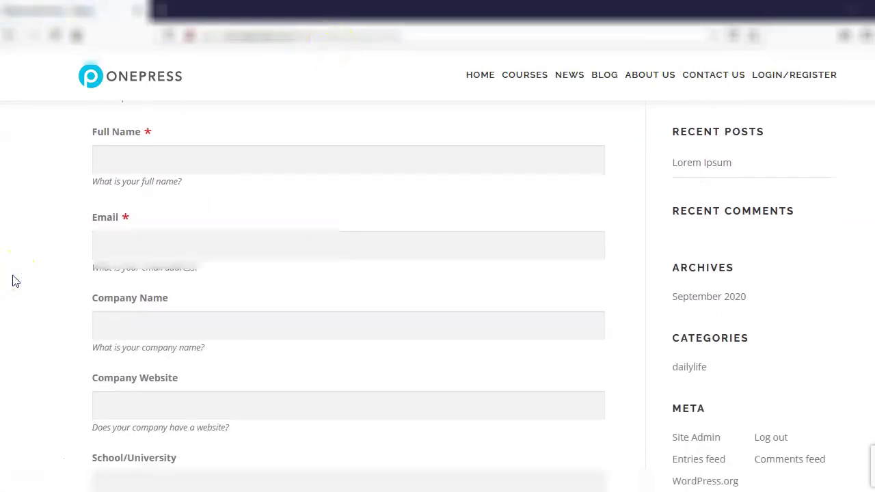
pyautogui.click(141, 159)
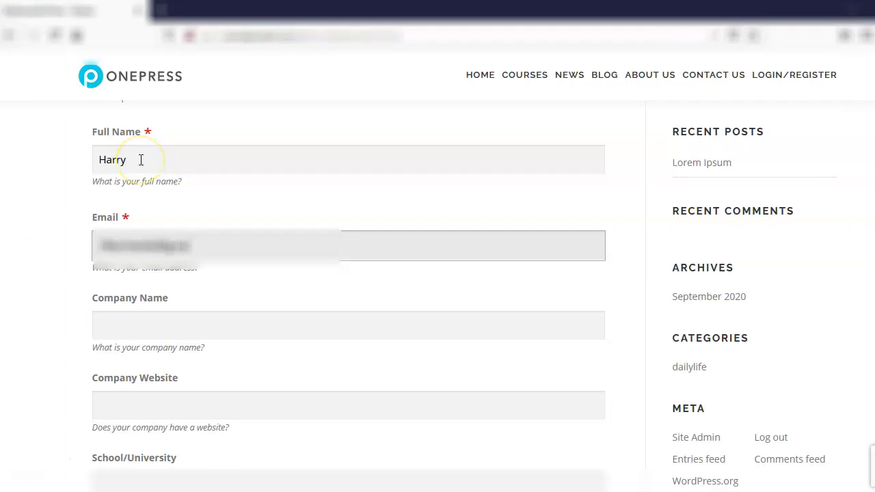
pyautogui.click(121, 160)
pyautogui.scroll(-5, 21, 333)
pyautogui.scroll(1, 22, 333)
pyautogui.click(122, 293)
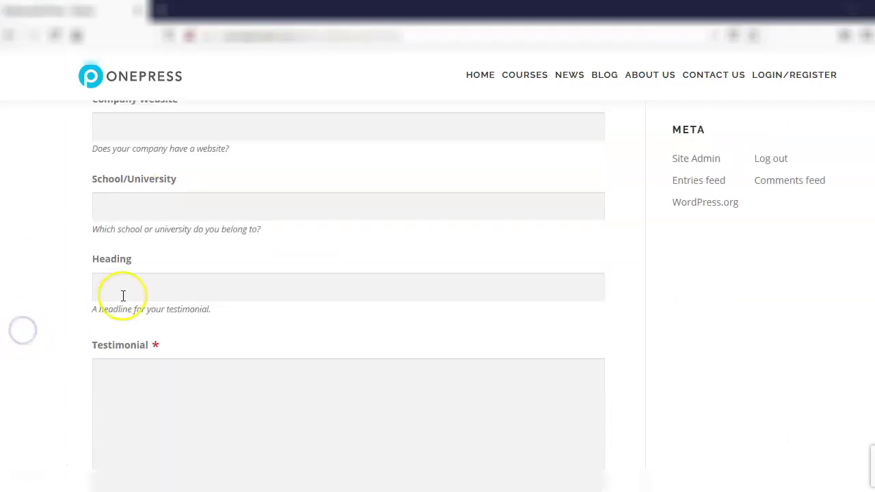
pyautogui.write('Nice COurse')
pyautogui.press('Left')
pyautogui.press('Left')
pyautogui.press('Left')
pyautogui.press('Left')
pyautogui.press('BackSpace')
pyautogui.write('o')
pyautogui.click(152, 422)
pyautogui.write('It was a nice course that I attended.')
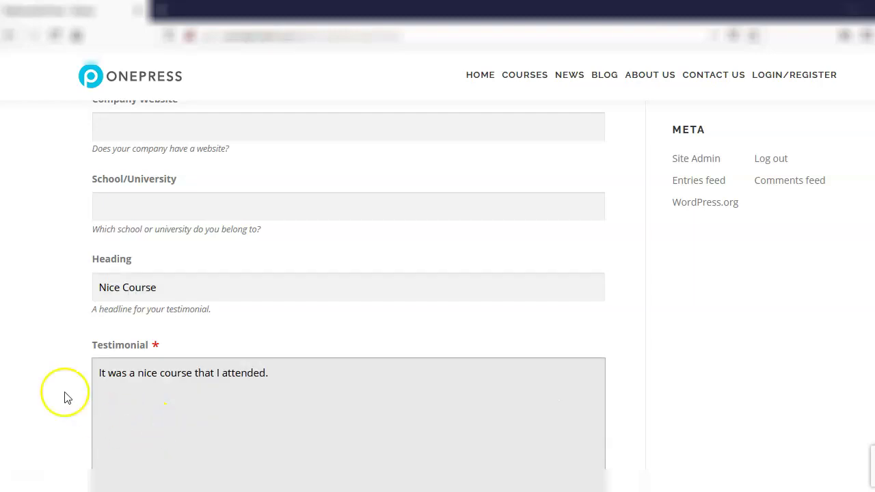
pyautogui.click(41, 353)
# Attach Vibudhana.png as the photo, submit the testimonial, and return to the admin window
pyautogui.scroll(-3, 41, 352)
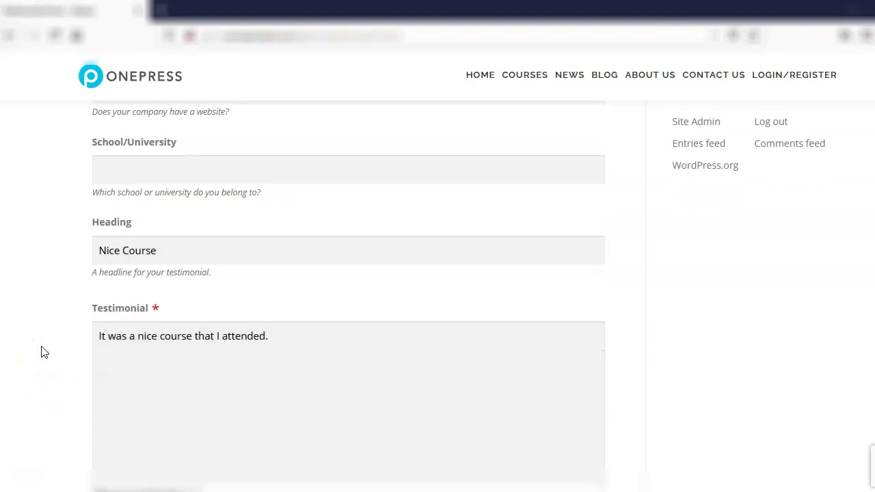
pyautogui.click(108, 373)
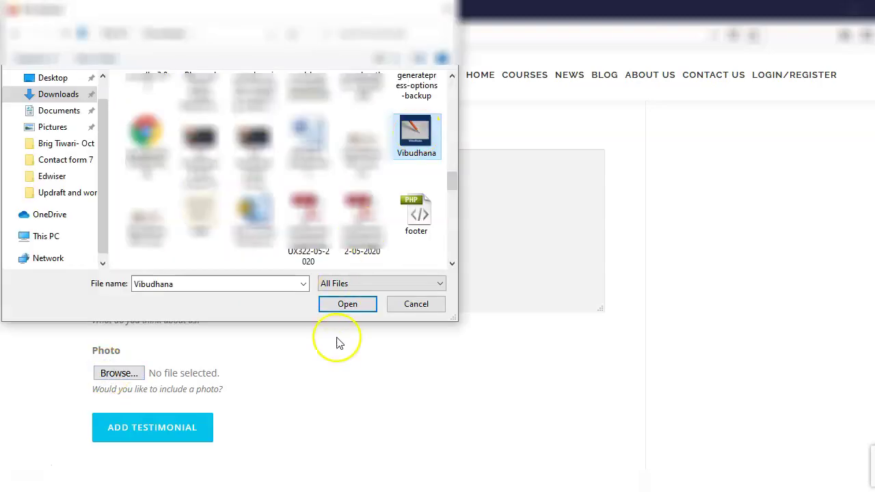
pyautogui.click(348, 309)
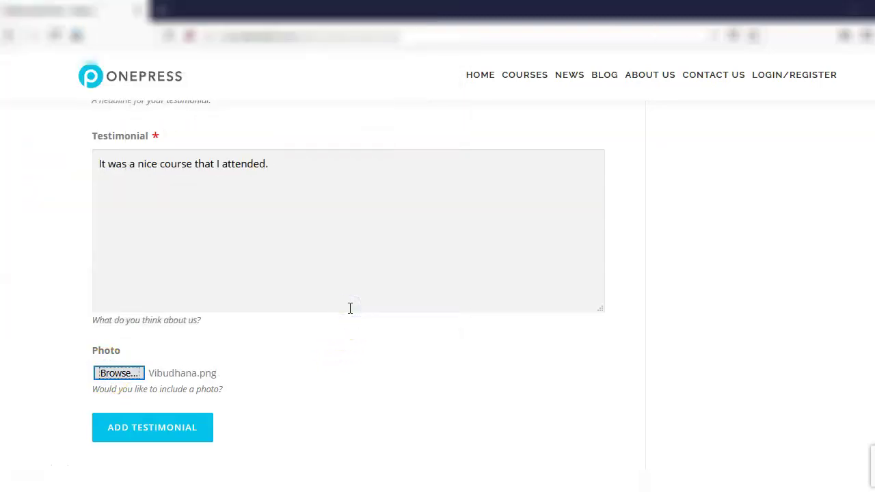
pyautogui.click(189, 429)
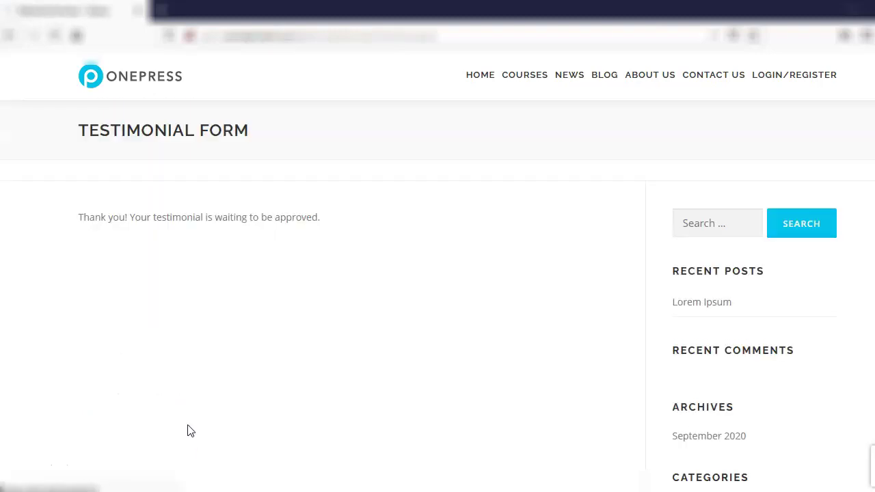
pyautogui.scroll(-1, 190, 431)
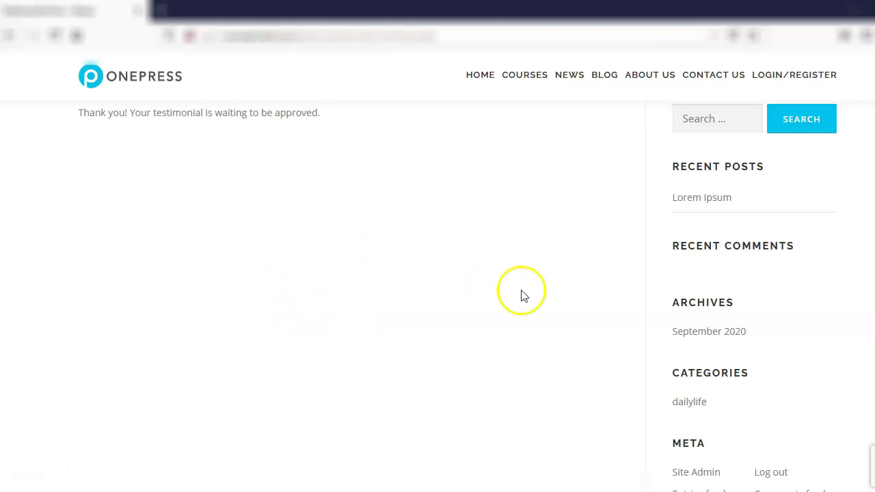
pyautogui.click(848, 12)
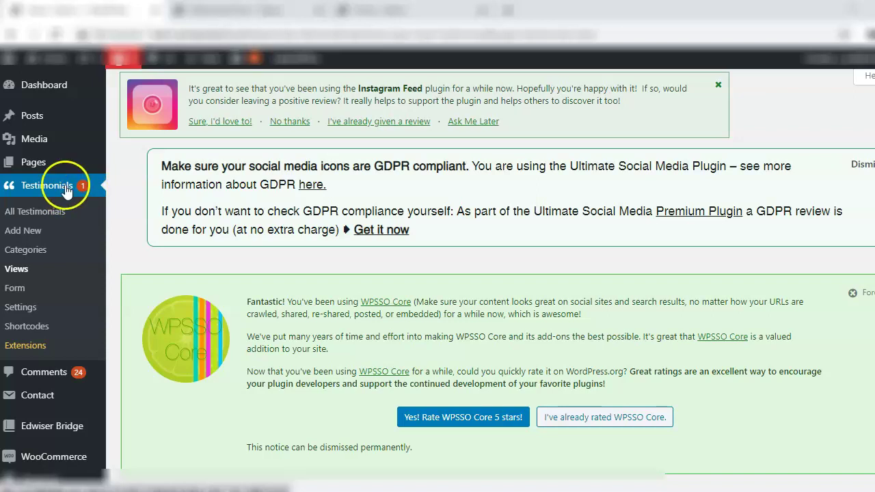
# Open the pending 'Nice Course' testimonial, publish it, and return to All Testimonials
pyautogui.click(65, 192)
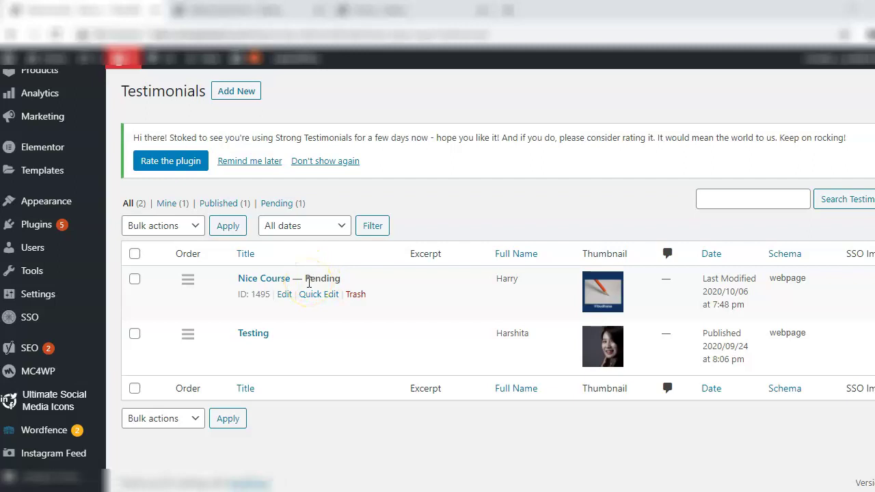
pyautogui.click(257, 280)
pyautogui.click(264, 280)
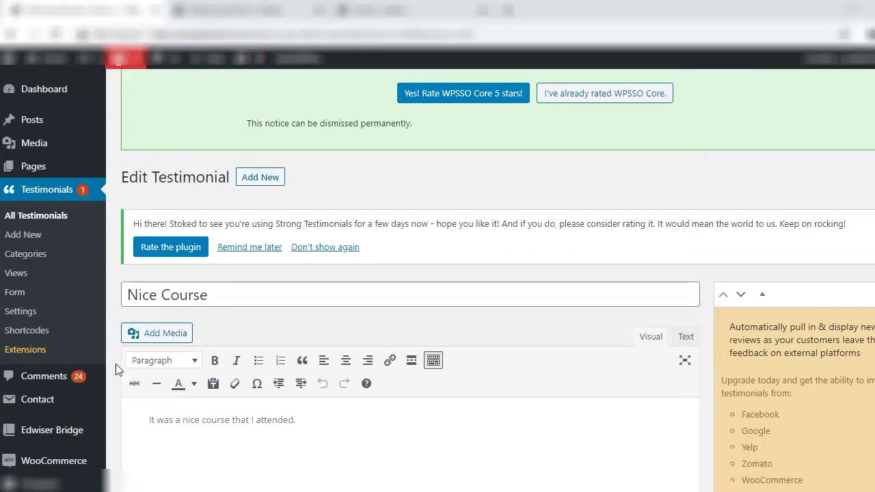
pyautogui.scroll(-2, 137, 348)
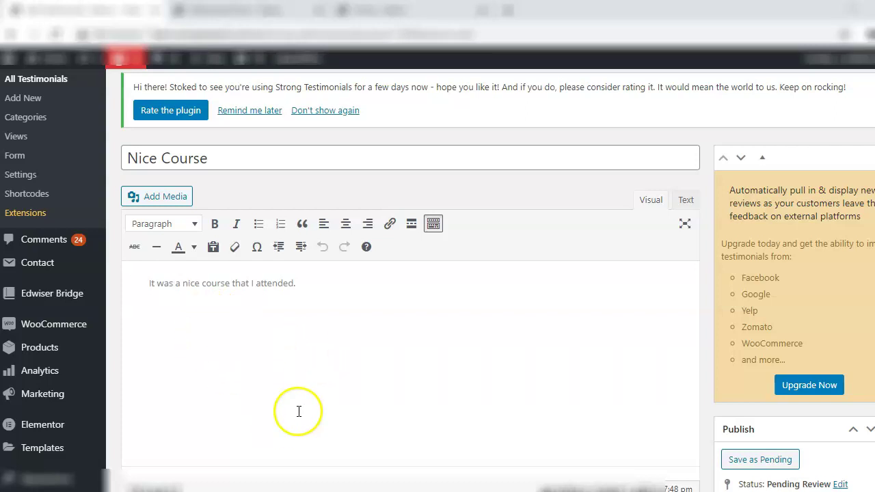
pyautogui.scroll(-5, 299, 411)
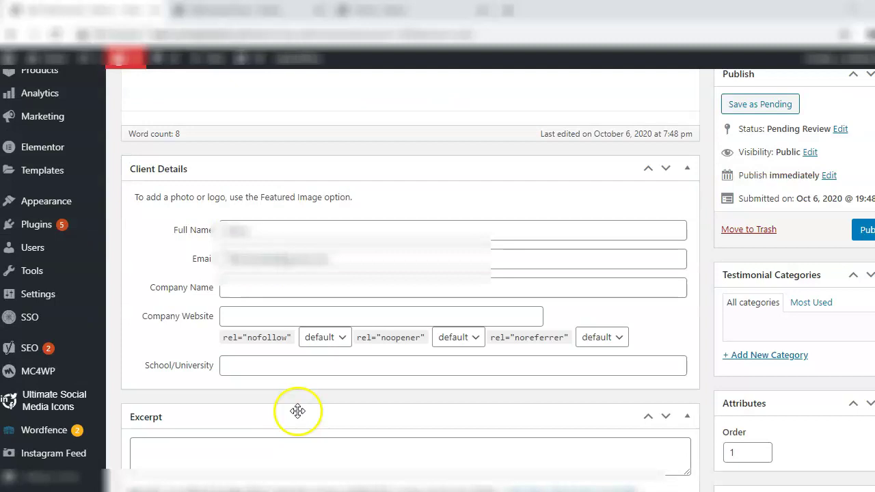
pyautogui.scroll(-3, 787, 447)
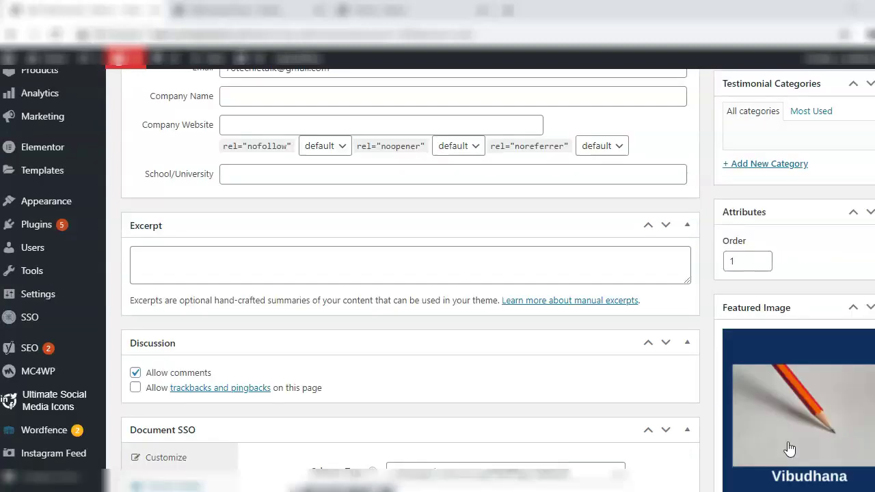
pyautogui.scroll(4, 790, 447)
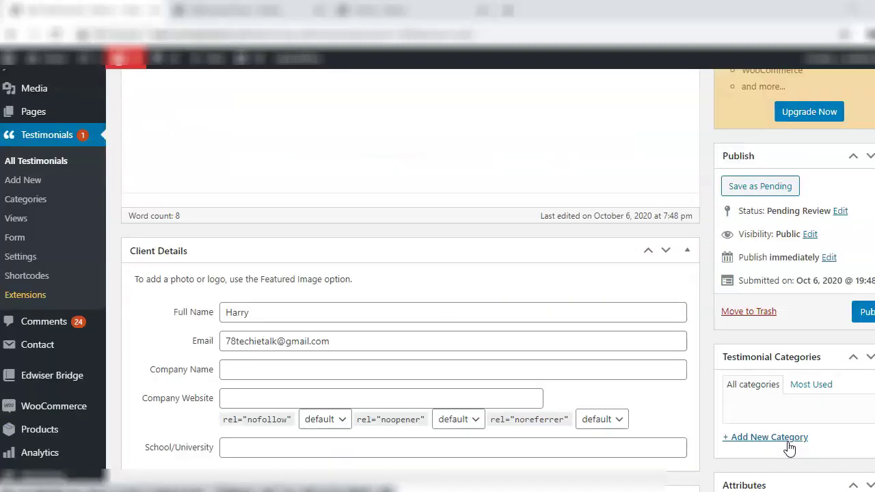
pyautogui.click(865, 315)
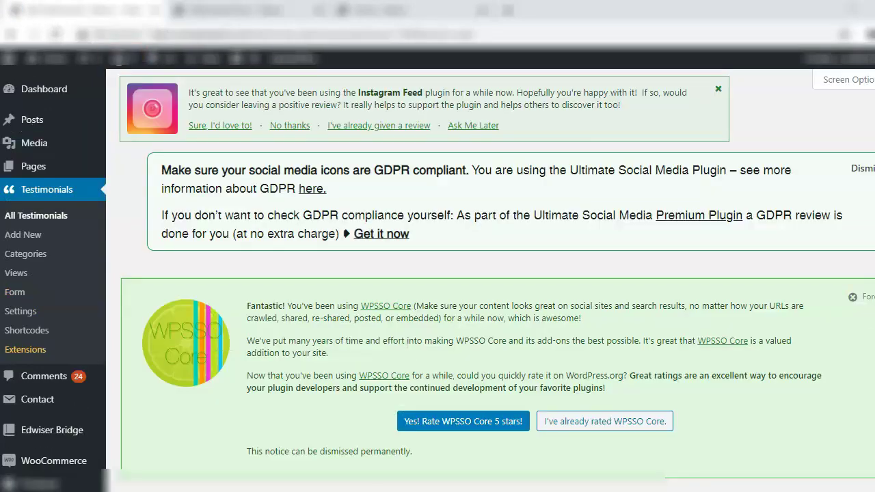
pyautogui.click(61, 216)
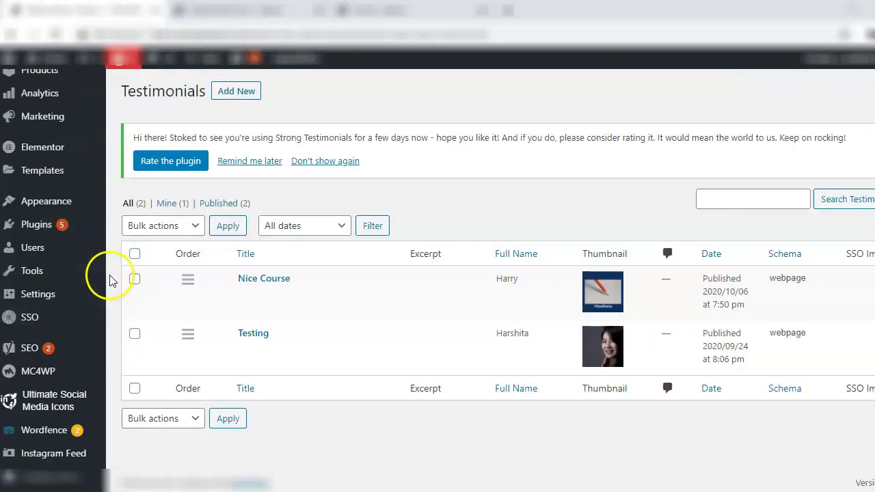
pyautogui.moveTo(298, 318)
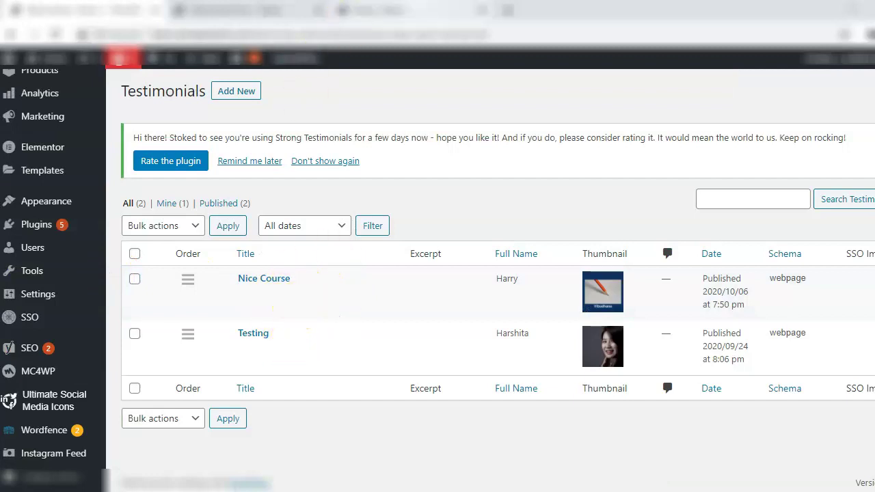
pyautogui.click(406, 16)
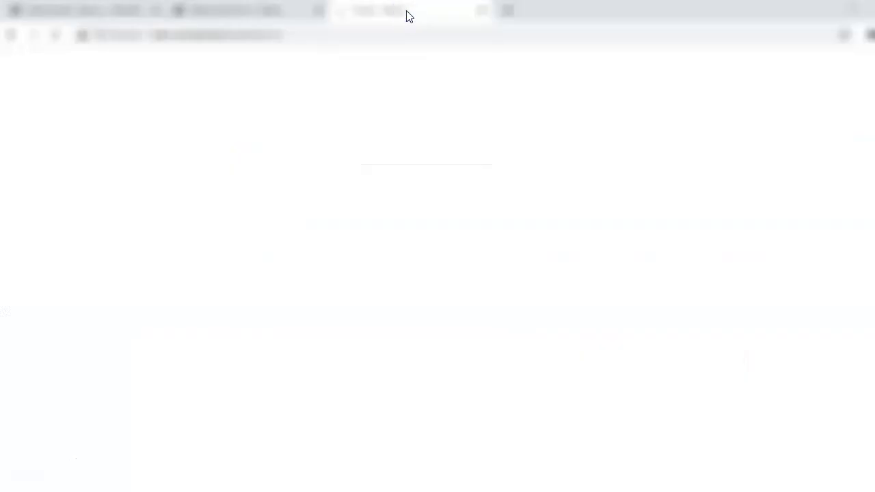